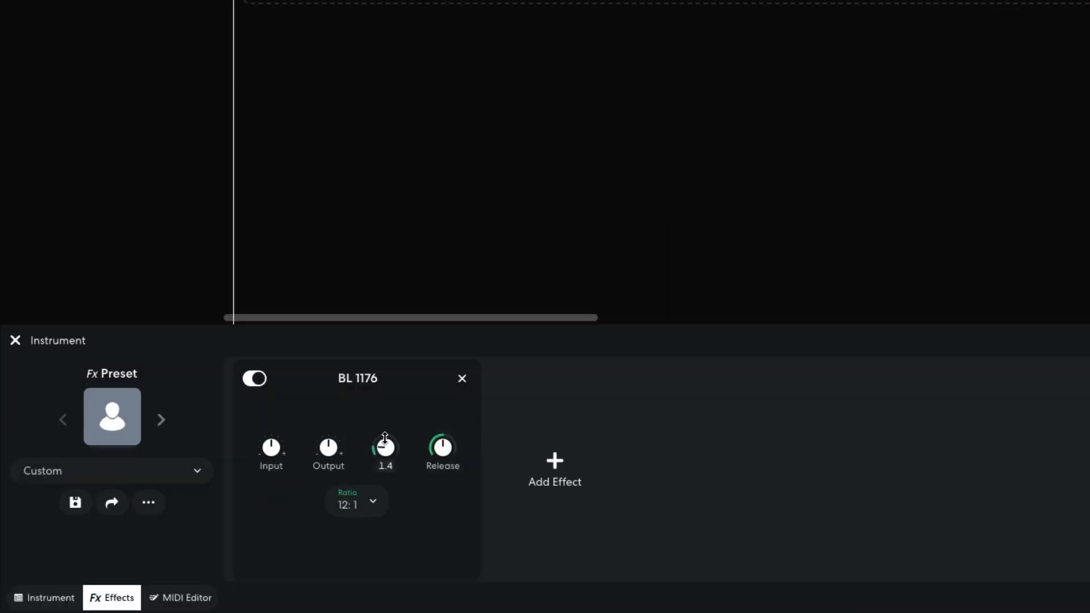
{"action": "left_click_drag", "start_coordinate": [272, 488], "coordinate": [272, 417]}
{"action": "left_click_drag", "start_coordinate": [382, 340], "coordinate": [379, 253]}
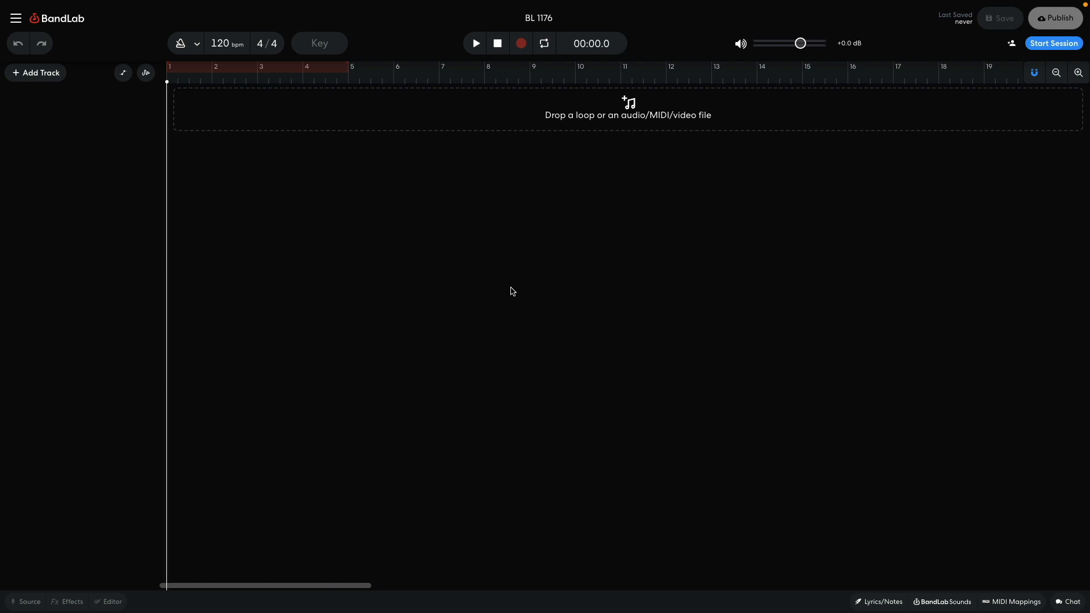
Step: Set the project tempo to 95 bpm and add a virtual instrument track
{"action": "left_click", "coordinate": [225, 44]}
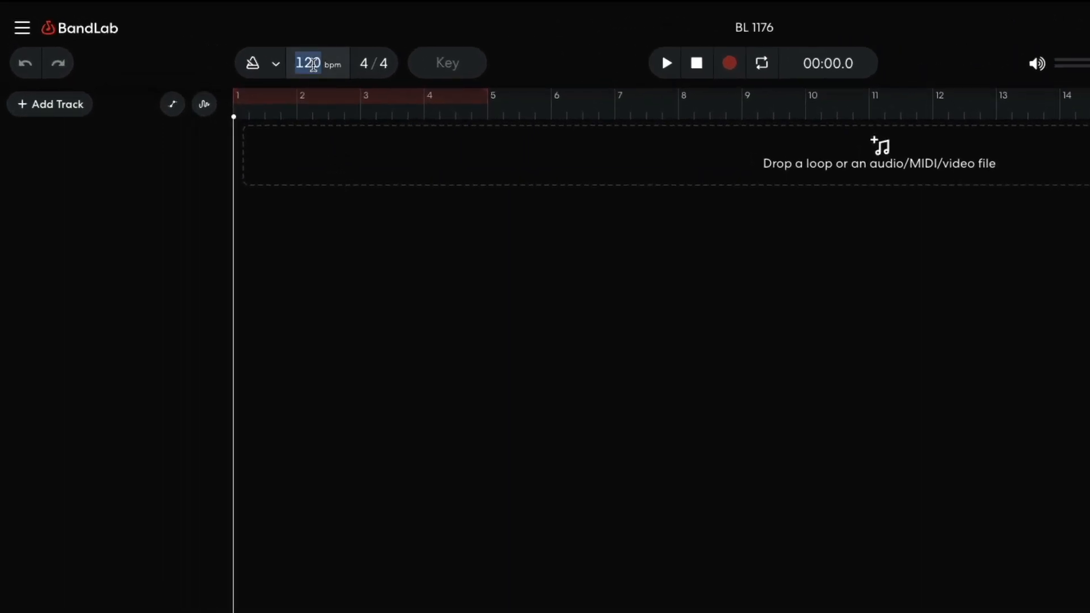
{"action": "type", "text": "95"}
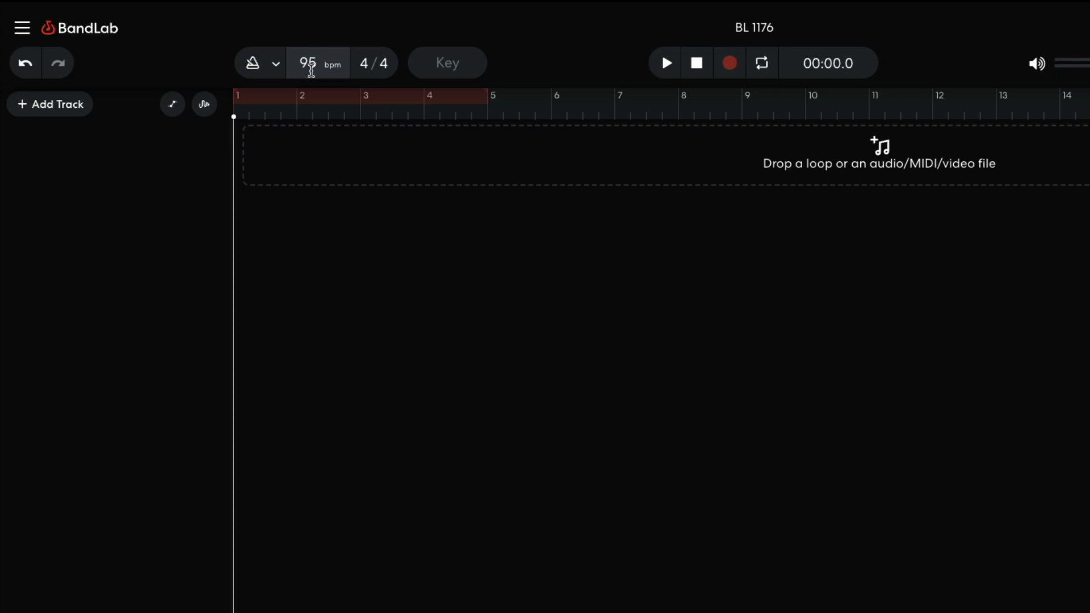
{"action": "left_click", "coordinate": [64, 108]}
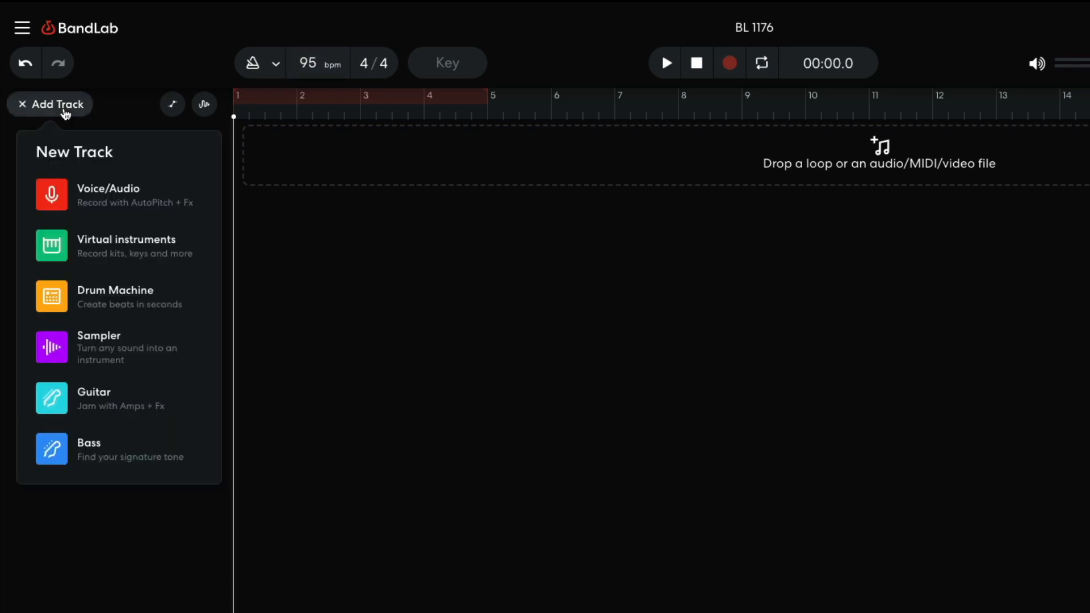
{"action": "left_click", "coordinate": [92, 246]}
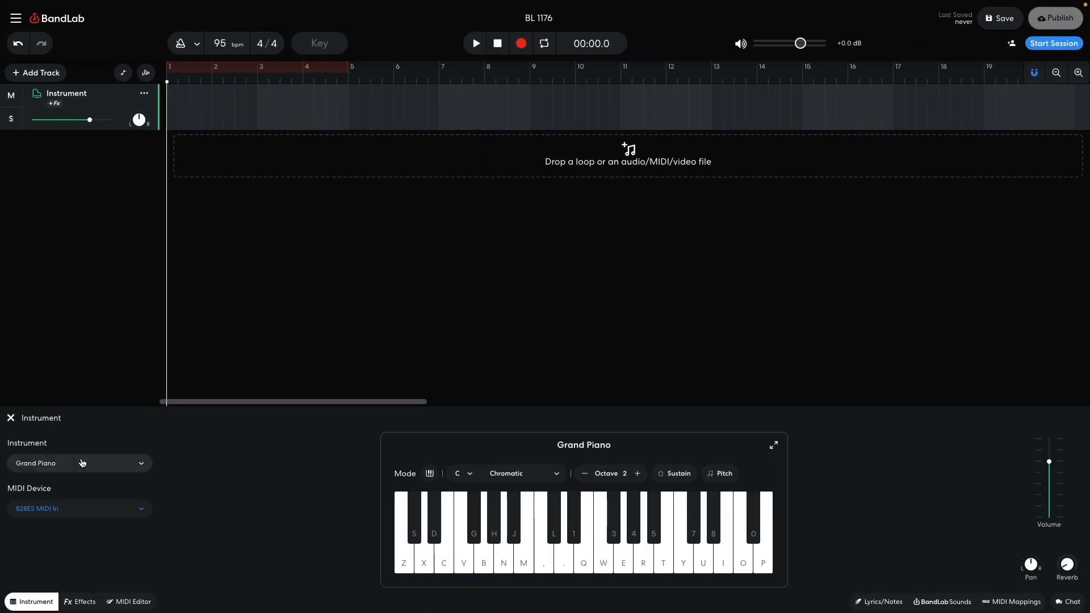
Step: Load the Boom Bap Classic drum pads as the new track's instrument
{"action": "left_click", "coordinate": [106, 590]}
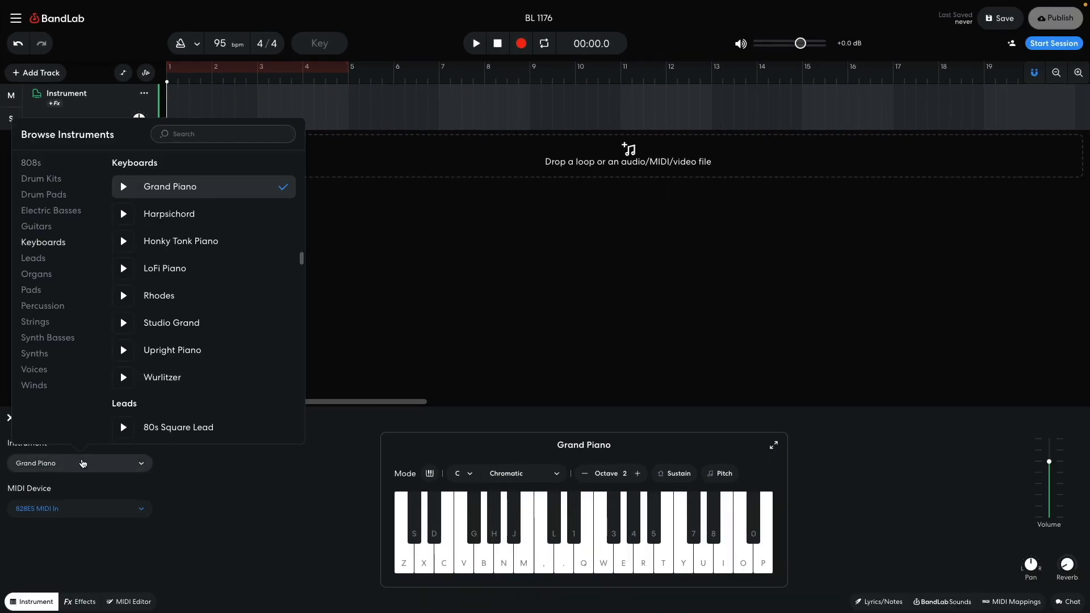
{"action": "left_click", "coordinate": [60, 199]}
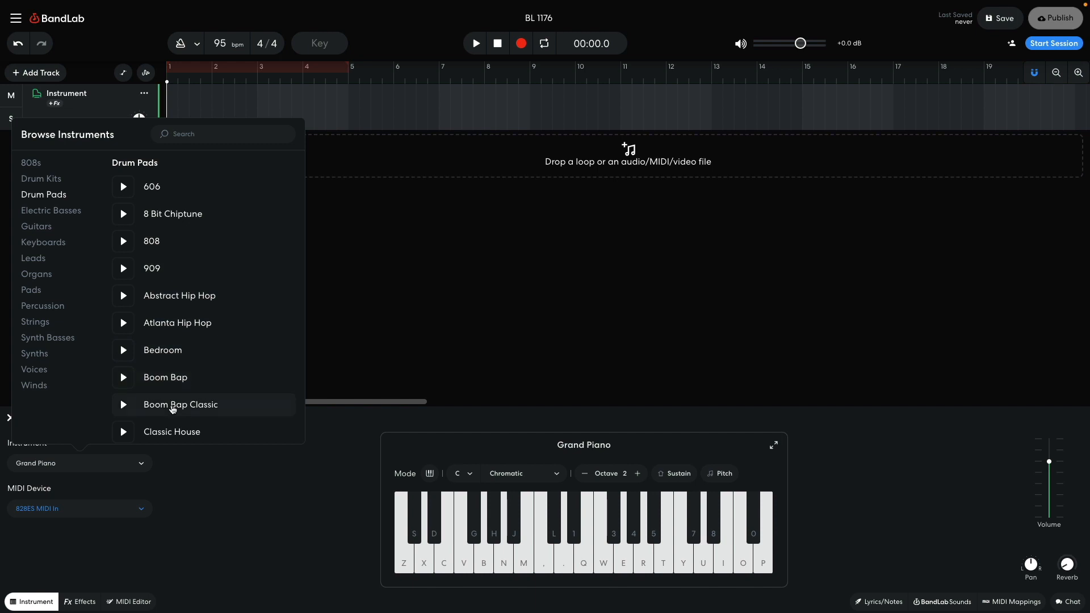
{"action": "left_click", "coordinate": [173, 409]}
{"action": "left_click", "coordinate": [343, 327]}
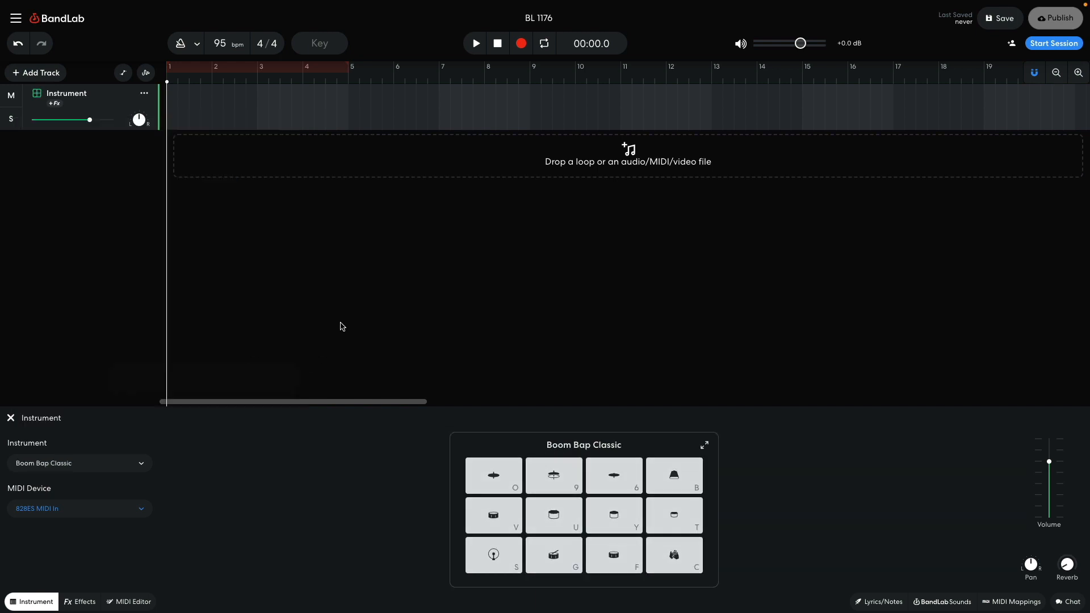
Step: Create an empty region at bar 1 of the drum track and open it for MIDI editing
{"action": "right_click", "coordinate": [200, 110]}
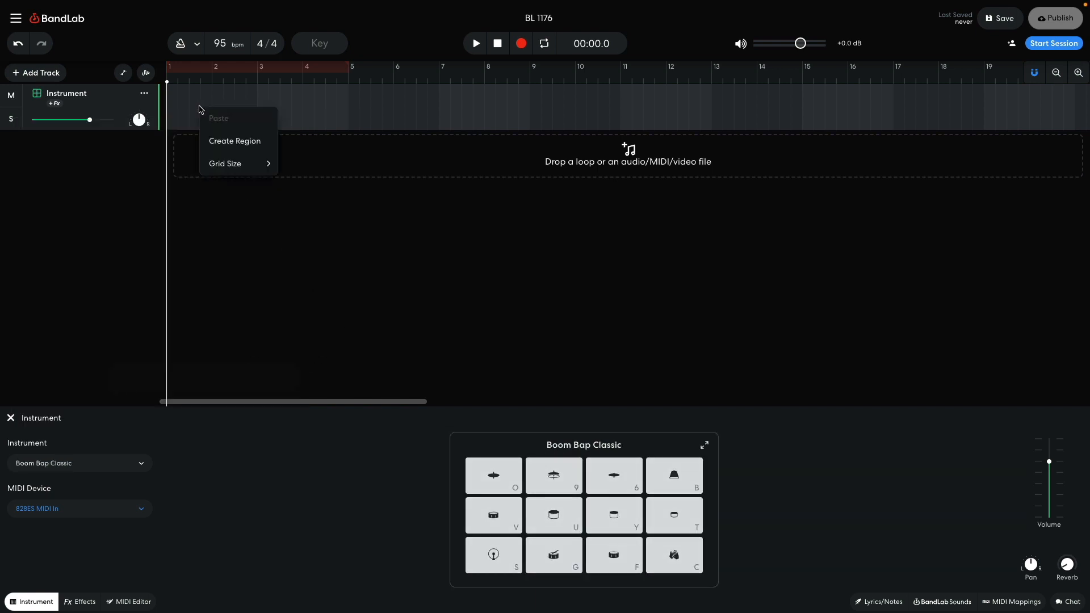
{"action": "left_click", "coordinate": [208, 142]}
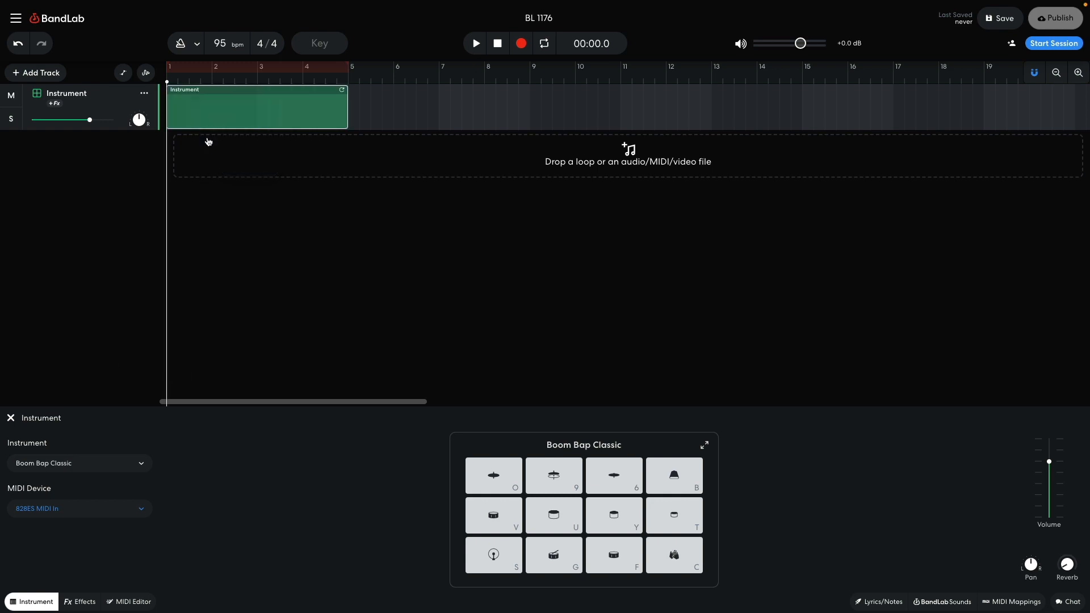
{"action": "double_click", "coordinate": [206, 109]}
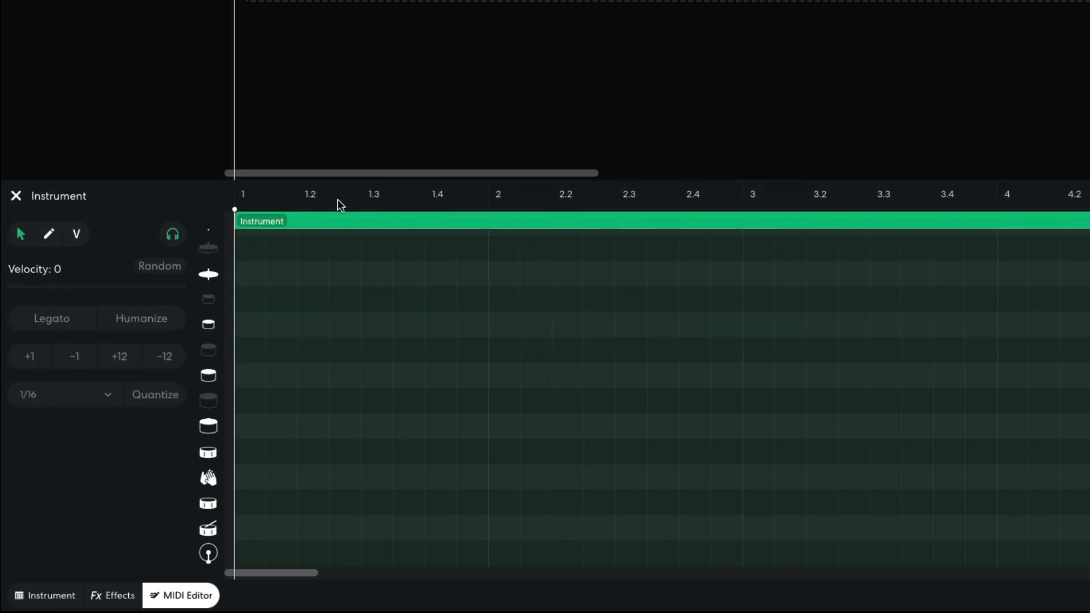
Step: Layer clap and snare hits on beats 2 and 4 of the first bar
{"action": "left_click", "coordinate": [316, 477]}
{"action": "left_click", "coordinate": [314, 502]}
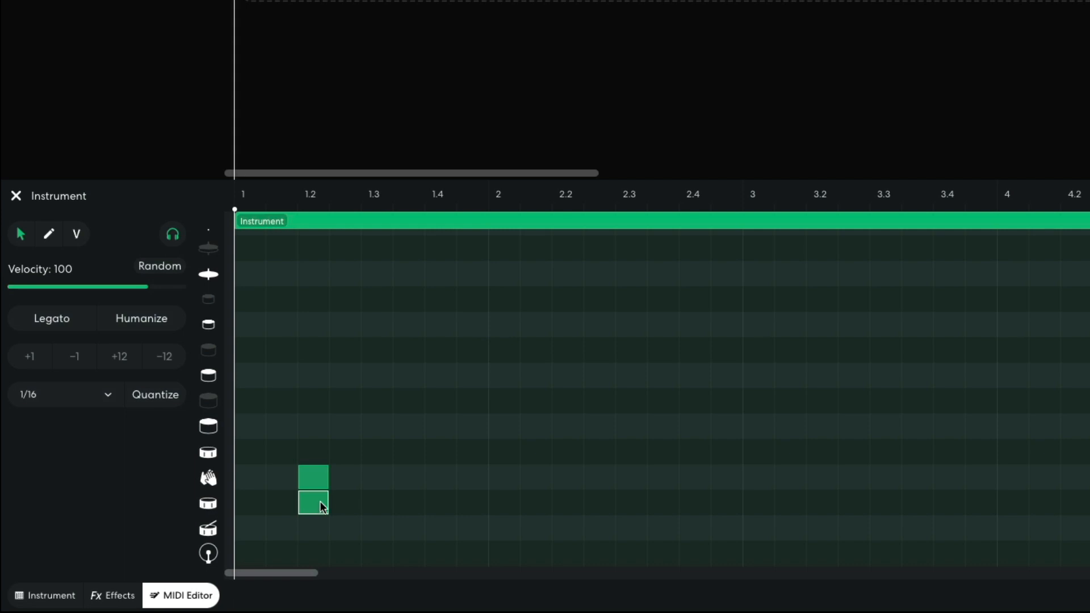
{"action": "left_click", "coordinate": [440, 476]}
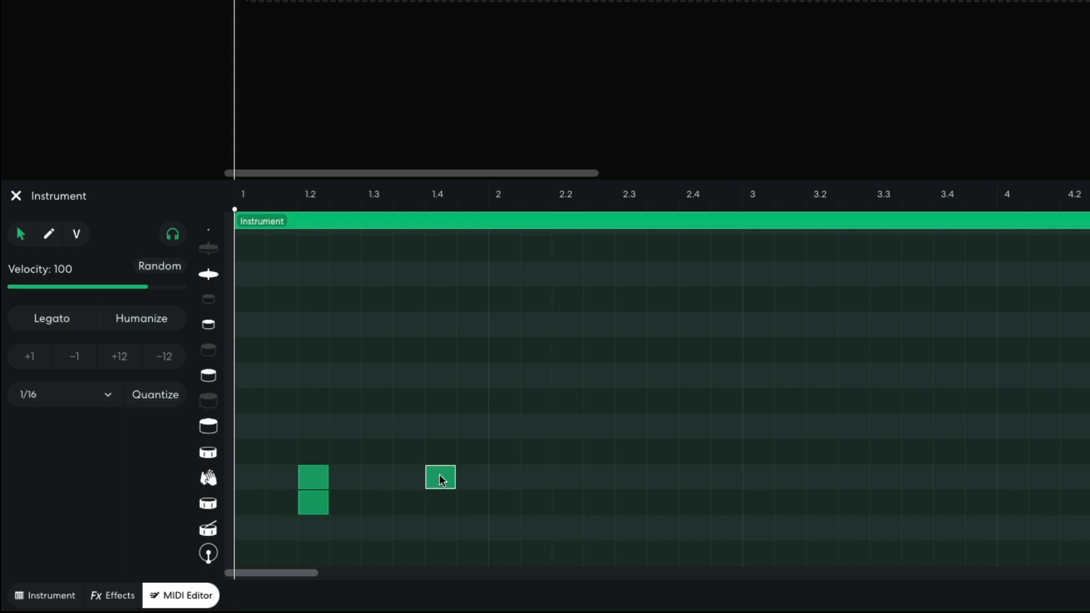
{"action": "left_click", "coordinate": [439, 505]}
Step: Fill the first bar's hi-hat row with eight consecutive eighth-note hits
{"action": "scroll", "coordinate": [319, 385], "scroll_direction": "up", "scroll_amount": 1}
{"action": "left_click", "coordinate": [257, 249]}
{"action": "left_click", "coordinate": [260, 249]}
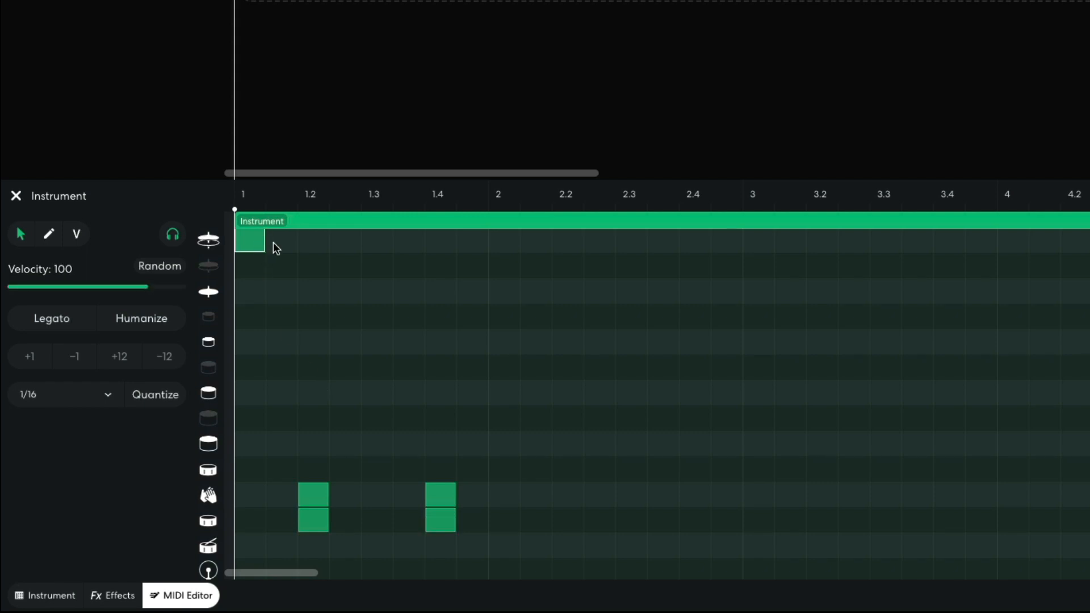
{"action": "left_click", "coordinate": [278, 243]}
{"action": "left_click", "coordinate": [312, 244]}
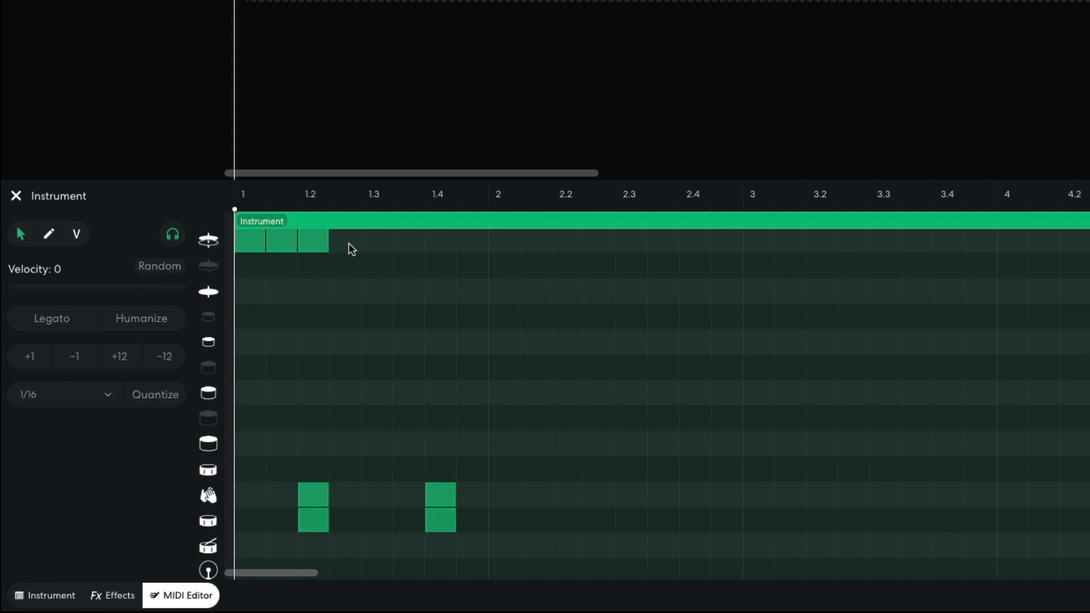
{"action": "left_click", "coordinate": [346, 244]}
{"action": "left_click", "coordinate": [377, 244]}
{"action": "left_click", "coordinate": [410, 244]}
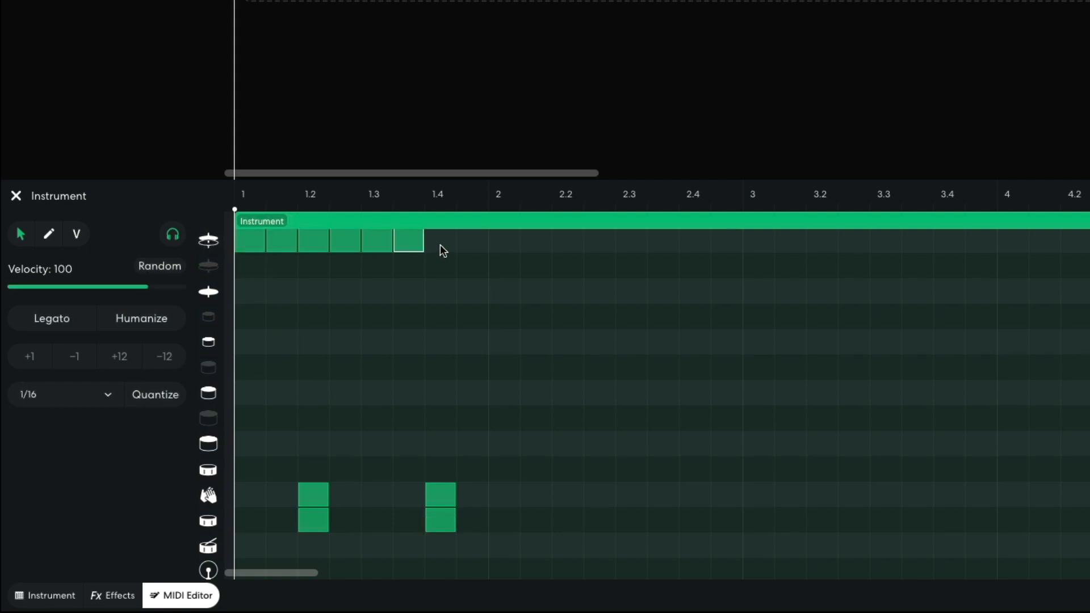
{"action": "left_click", "coordinate": [441, 244]}
{"action": "left_click", "coordinate": [468, 244]}
Step: Place kick hits on beat 1 and on the off-beat after beat 2 of the first bar, and play the pattern
{"action": "scroll", "coordinate": [448, 417], "scroll_direction": "down", "scroll_amount": 1}
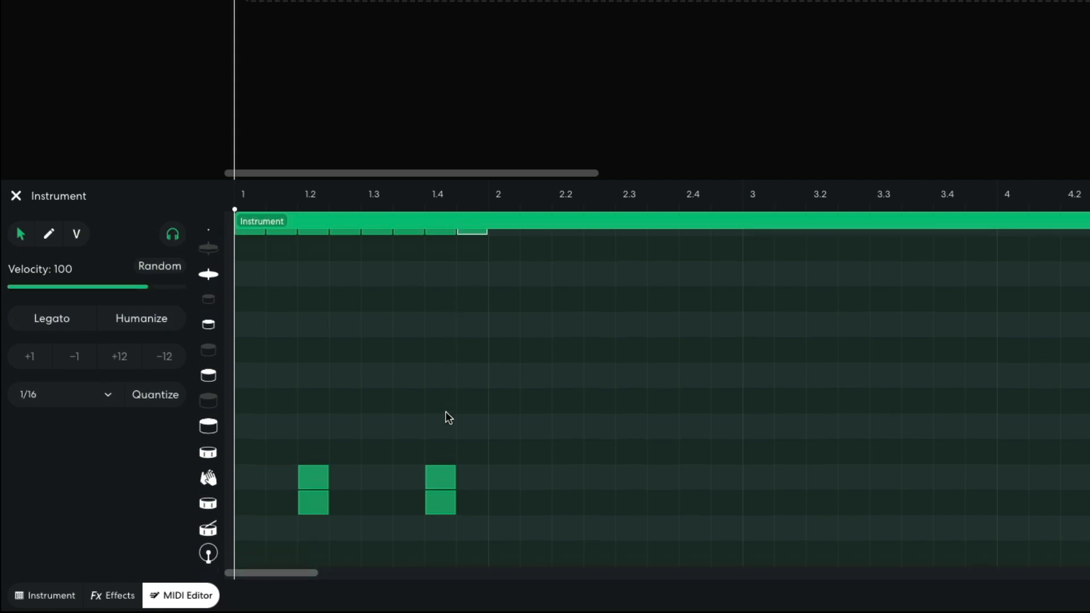
{"action": "left_click", "coordinate": [253, 550]}
{"action": "left_click", "coordinate": [340, 551]}
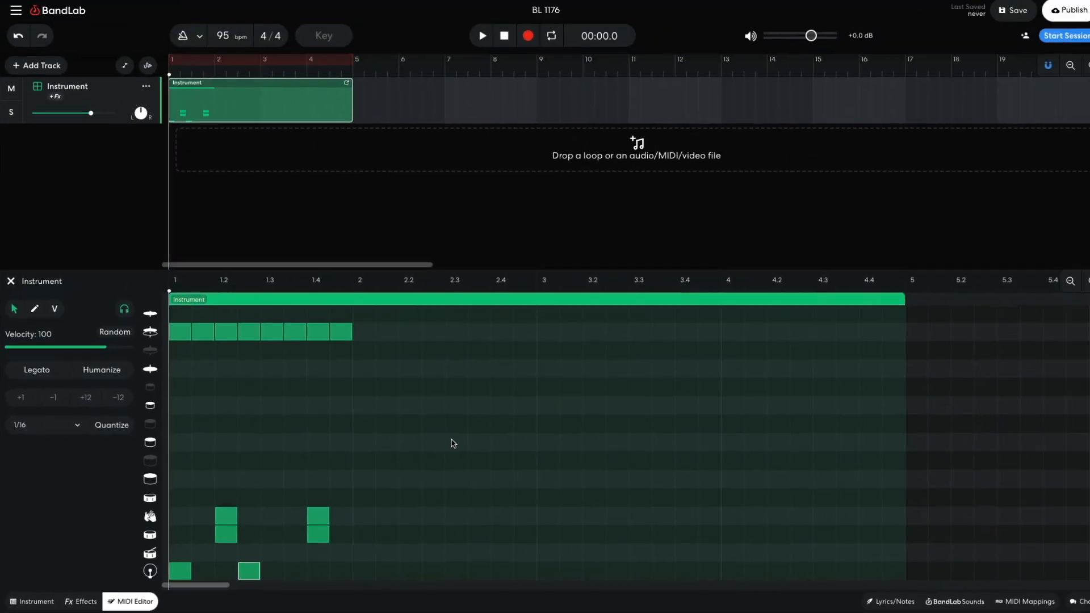
{"action": "key", "text": "space"}
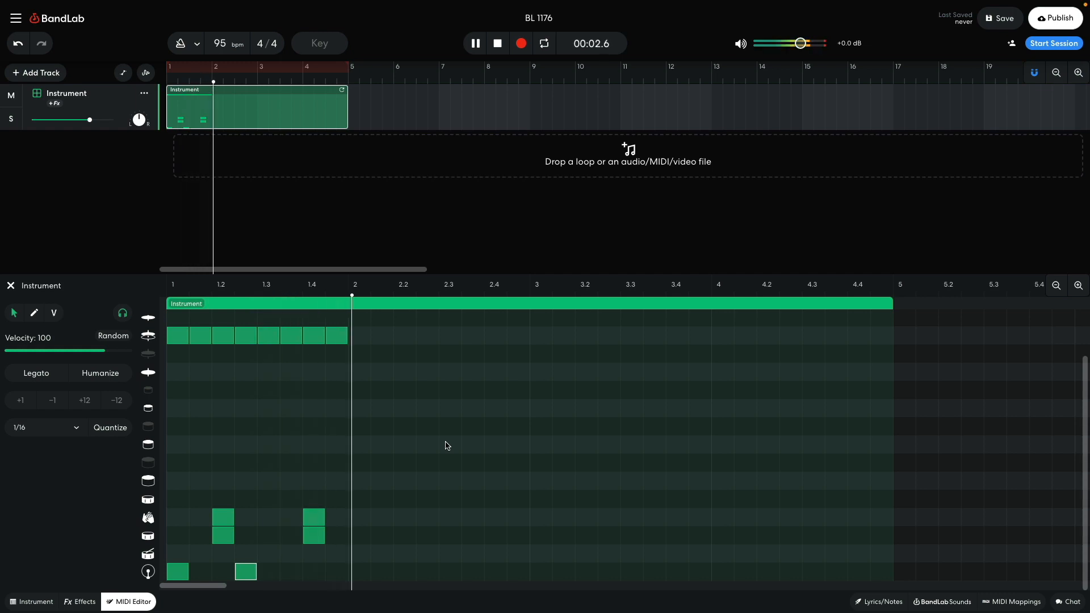
{"action": "key", "text": "space"}
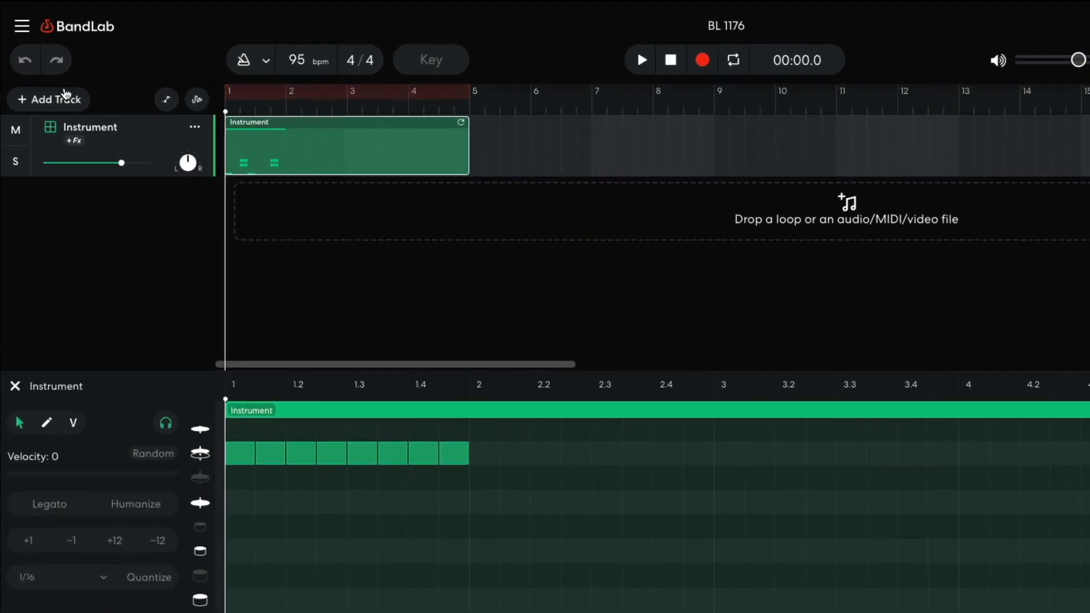
Step: Change the project's grid size to 1/32
{"action": "left_click", "coordinate": [16, 19]}
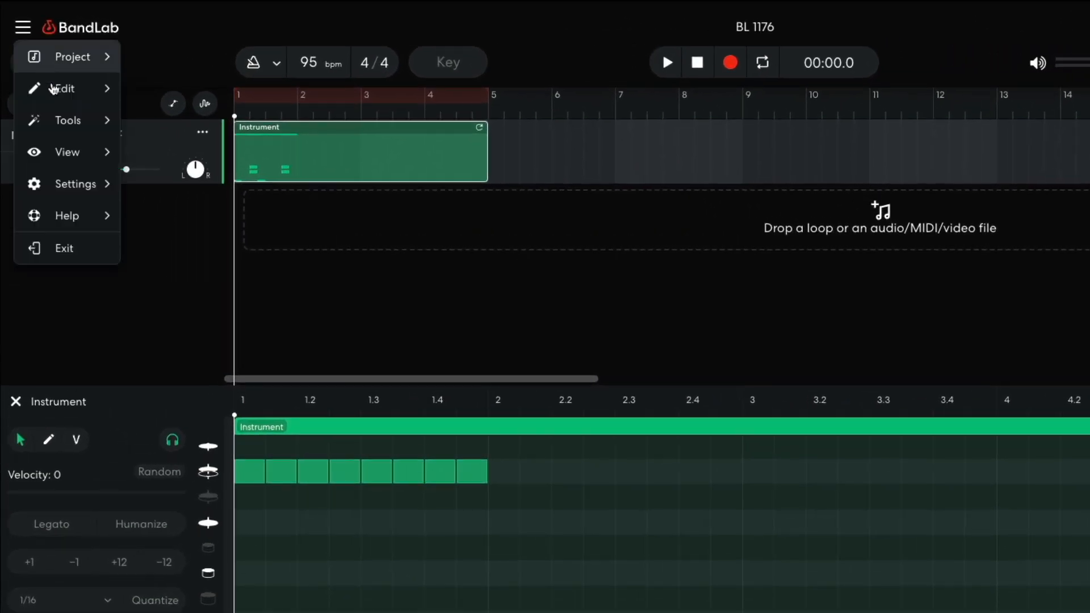
{"action": "mouse_move", "coordinate": [90, 151]}
{"action": "mouse_move", "coordinate": [183, 160]}
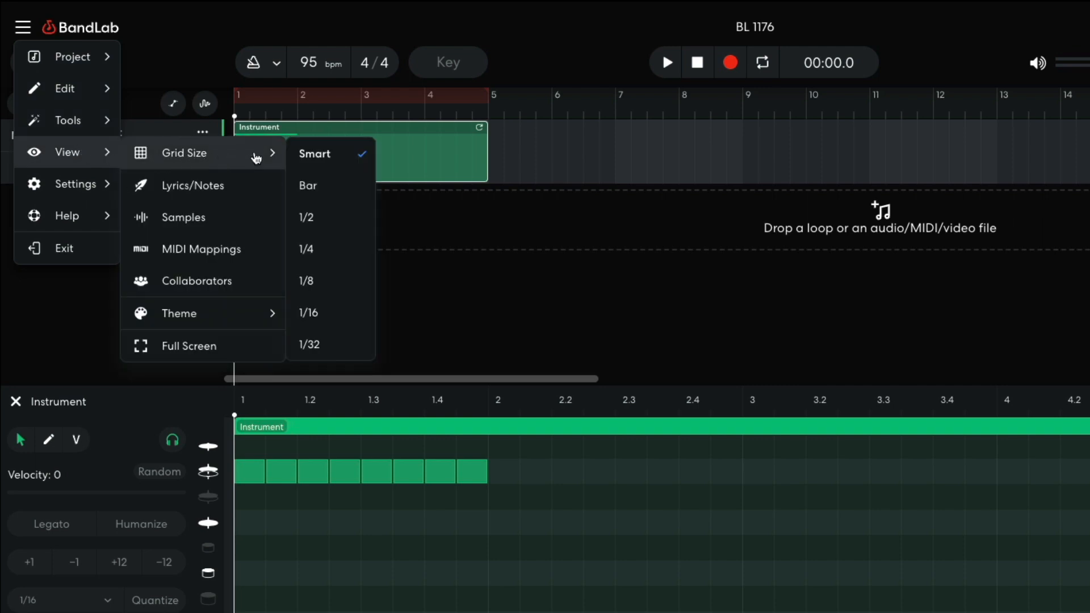
{"action": "left_click", "coordinate": [331, 346]}
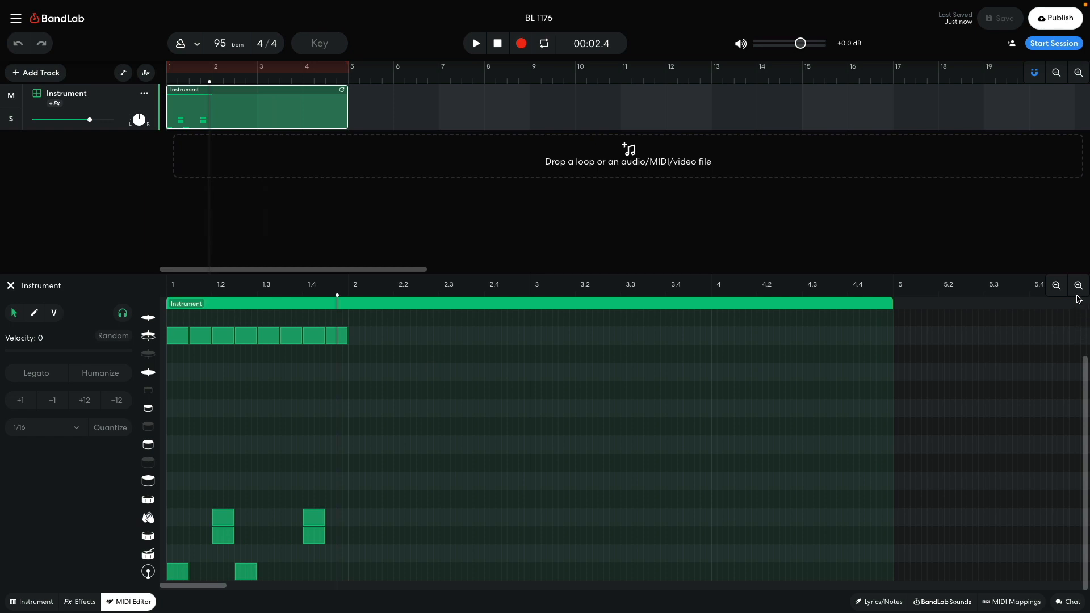
Step: Shorten the last hi-hat note of the first bar by a 1/32 and add a 1/32 hi-hat hit in the gap
{"action": "left_click", "coordinate": [1078, 286]}
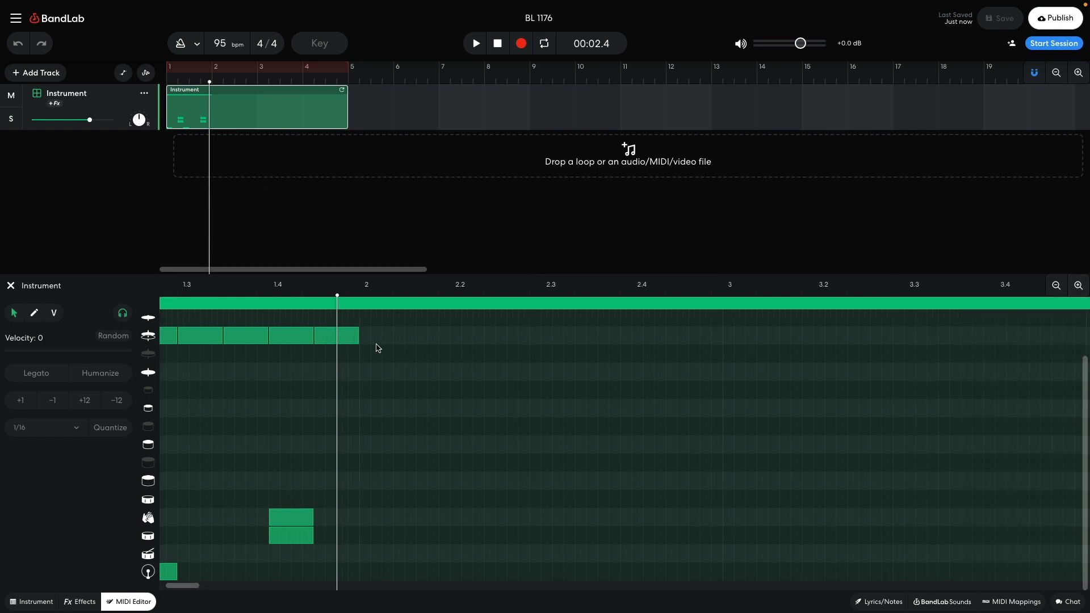
{"action": "left_click_drag", "start_coordinate": [357, 338], "coordinate": [358, 338]}
{"action": "left_click", "coordinate": [353, 335]}
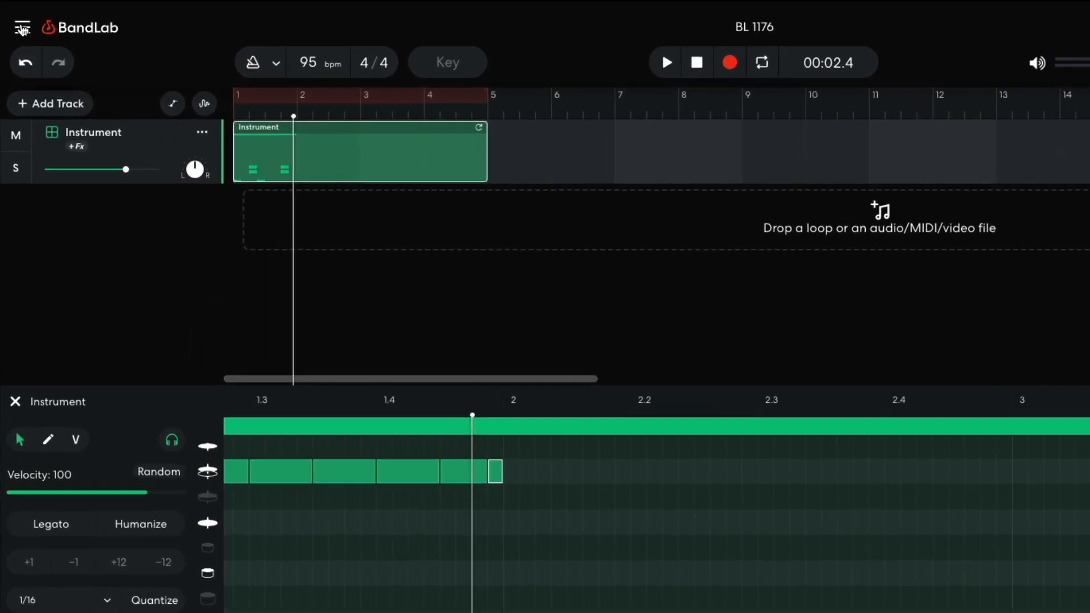
Step: Return the grid size to Smart
{"action": "left_click", "coordinate": [16, 19]}
{"action": "mouse_move", "coordinate": [59, 152]}
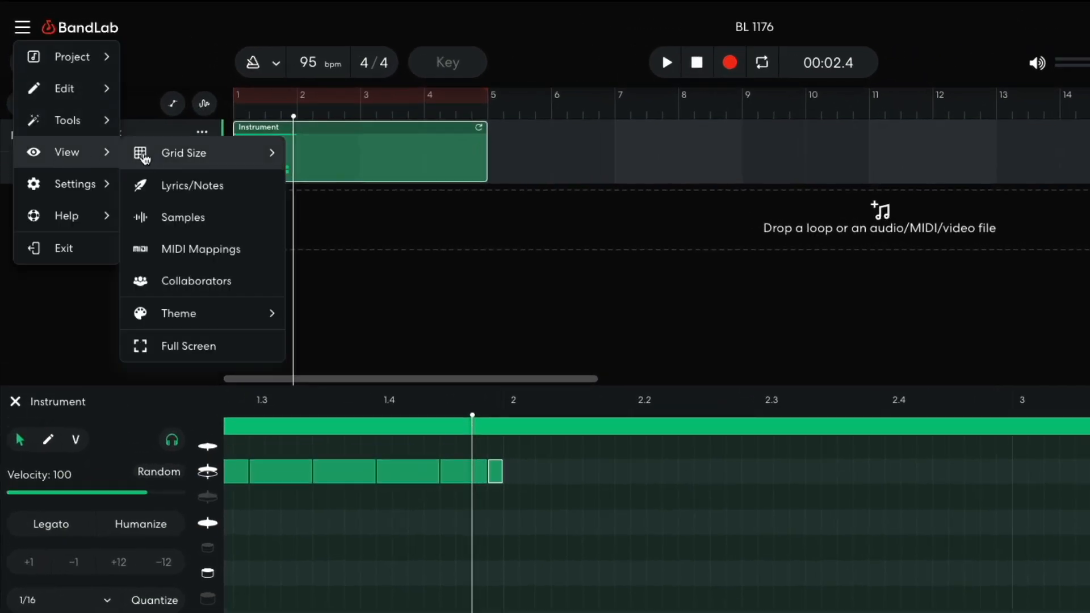
{"action": "mouse_move", "coordinate": [161, 154]}
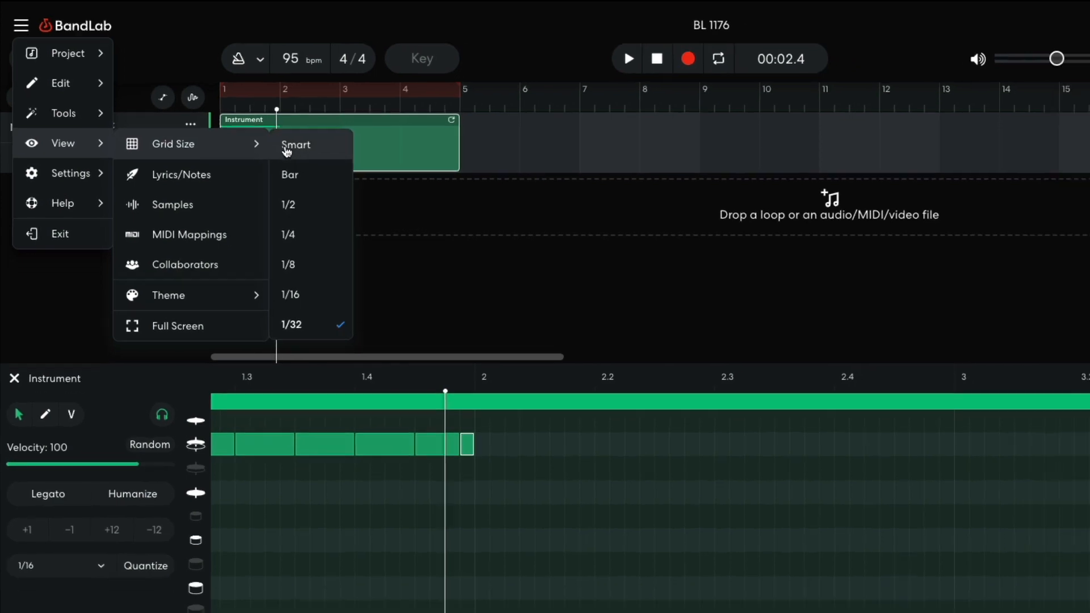
{"action": "left_click", "coordinate": [300, 160]}
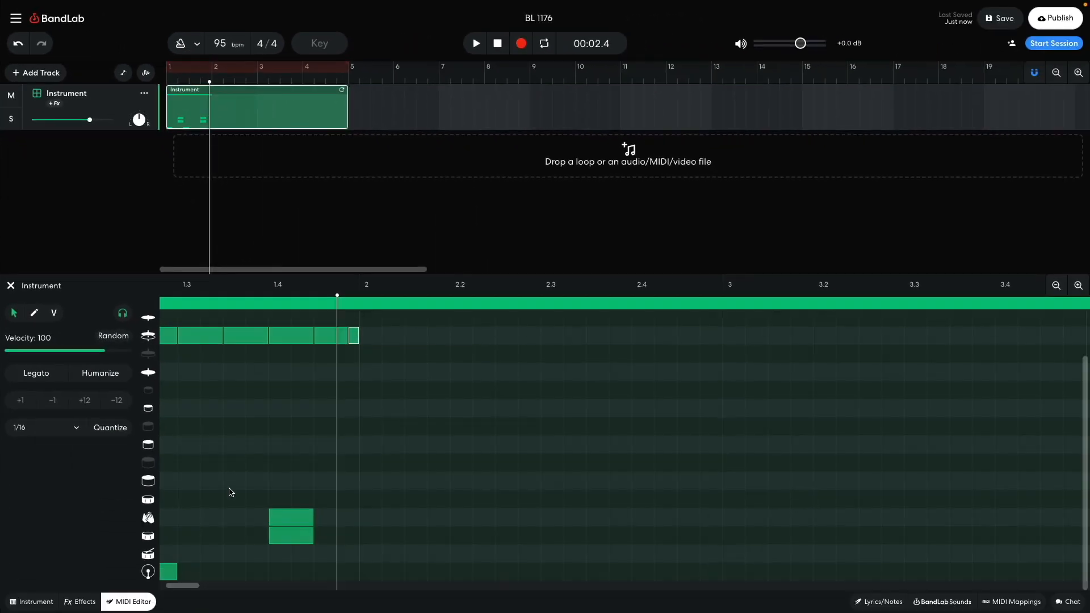
Step: Play the edited drum bar from the start of the project and stop playback
{"action": "left_click_drag", "start_coordinate": [193, 585], "coordinate": [187, 585]}
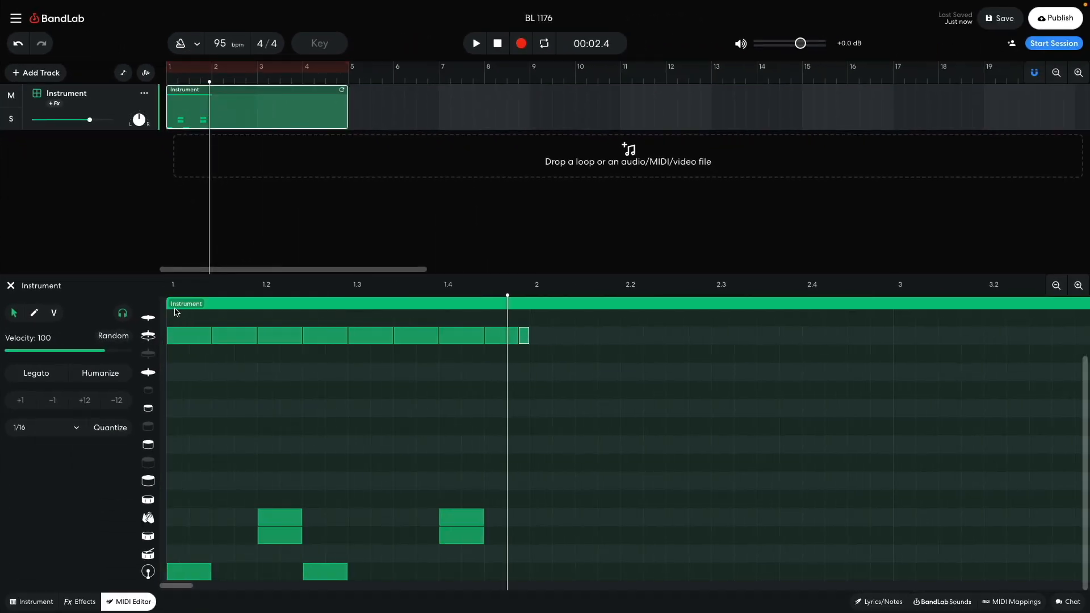
{"action": "key", "text": "Return"}
{"action": "key", "text": "space"}
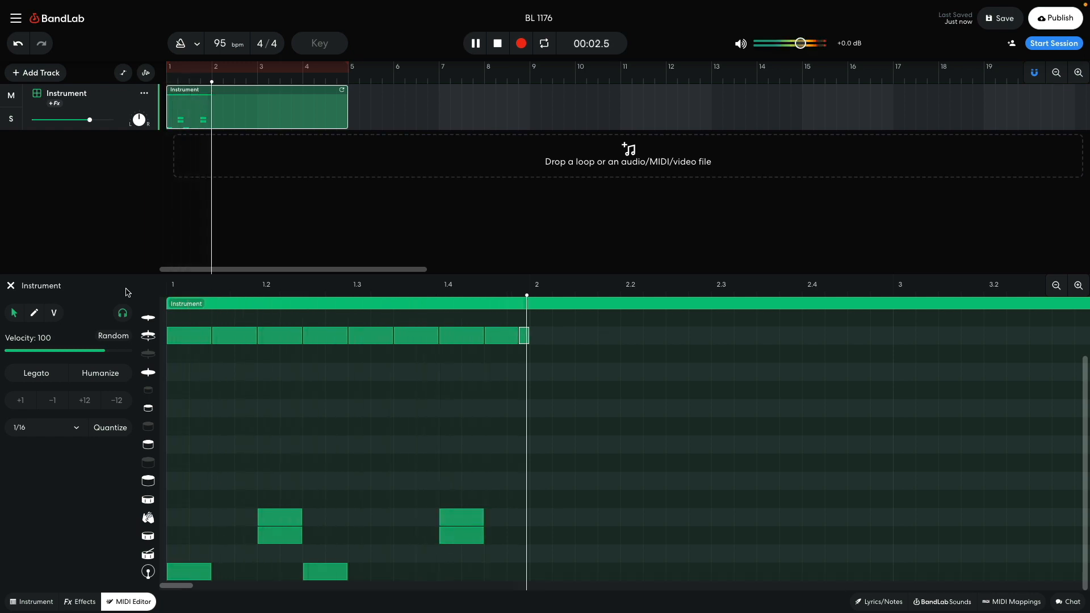
{"action": "key", "text": "space"}
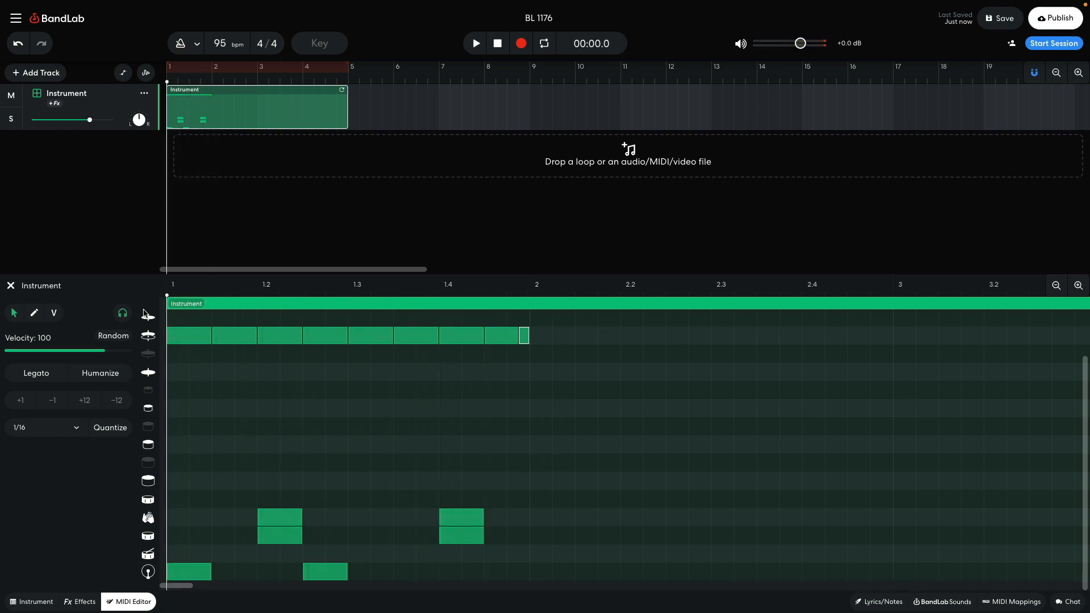
Step: Copy the first bar's complete drum pattern into bars 2, 3 and 4, and play the four-bar beat
{"action": "left_click_drag", "start_coordinate": [549, 328], "coordinate": [916, 575]}
{"action": "left_click", "coordinate": [1057, 286]}
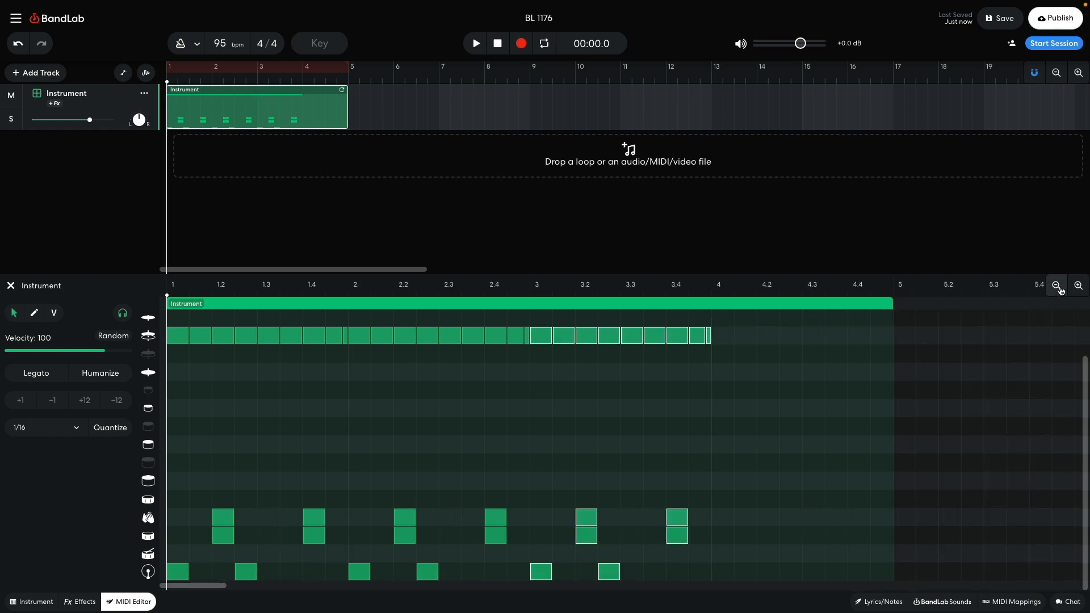
{"action": "left_click_drag", "start_coordinate": [546, 570], "coordinate": [728, 572]}
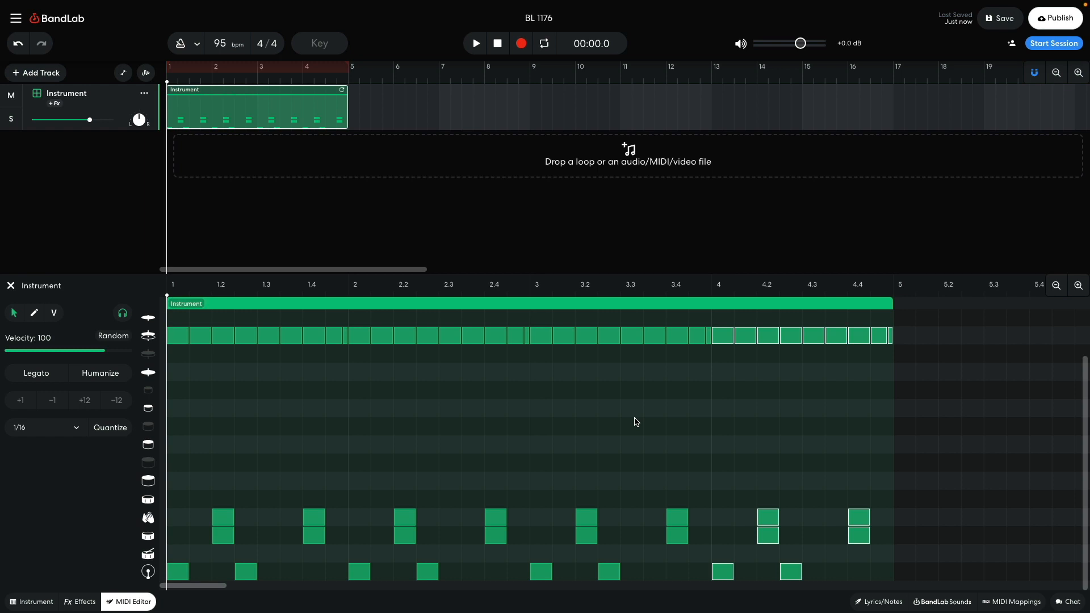
{"action": "key", "text": "space"}
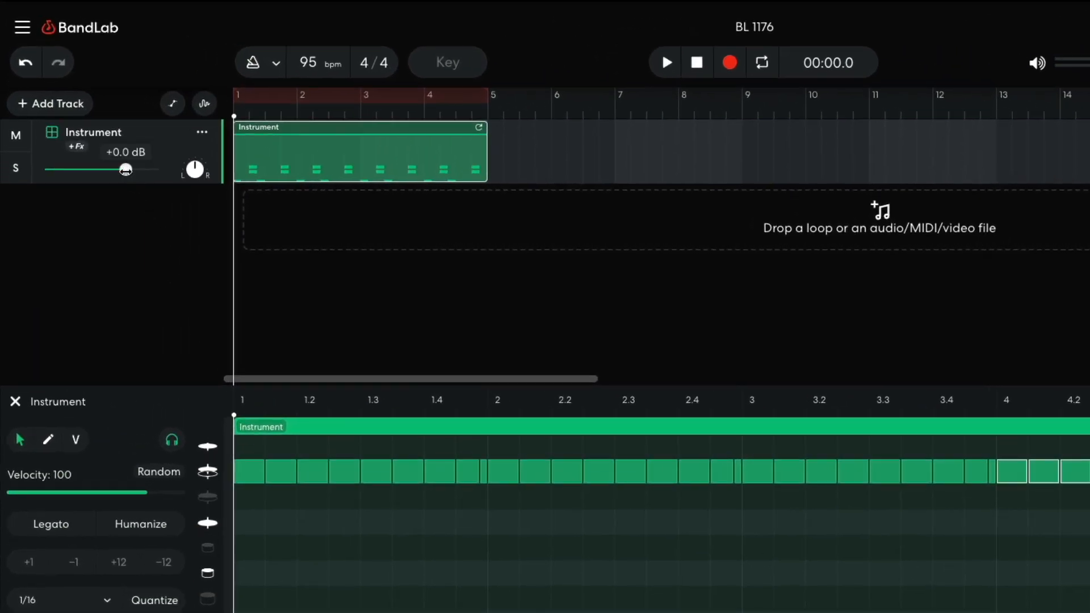
Step: Lower the drum track's volume slightly
{"action": "left_click_drag", "start_coordinate": [90, 121], "coordinate": [86, 121]}
{"action": "left_click_drag", "start_coordinate": [120, 170], "coordinate": [102, 172]}
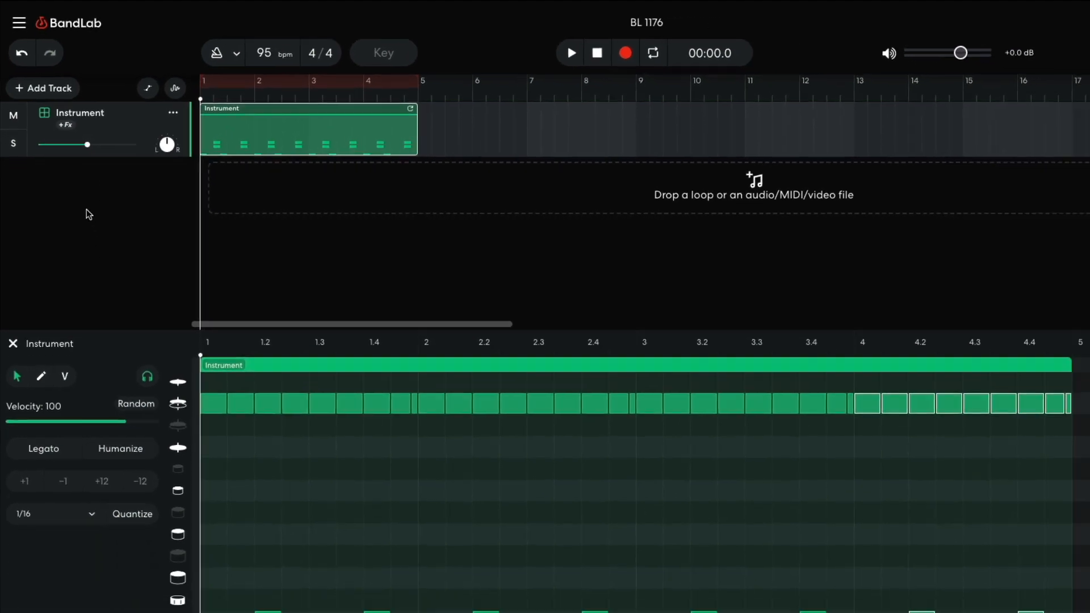
Step: Play the beat and add the BL 1176 effect from the Dynamics category to the drum track
{"action": "key", "text": "space"}
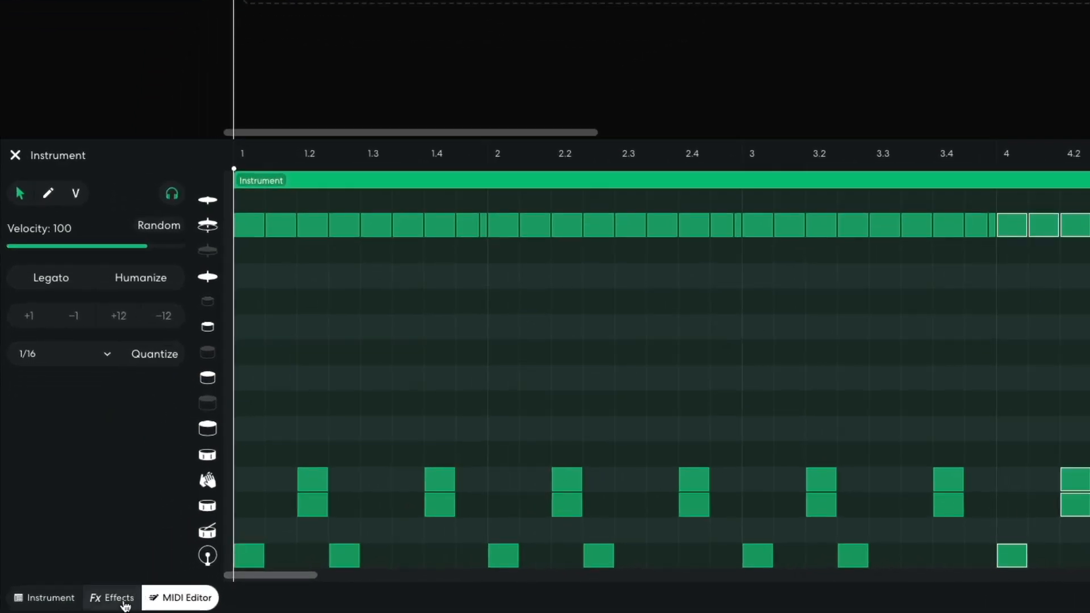
{"action": "left_click", "coordinate": [80, 602]}
{"action": "left_click", "coordinate": [291, 472]}
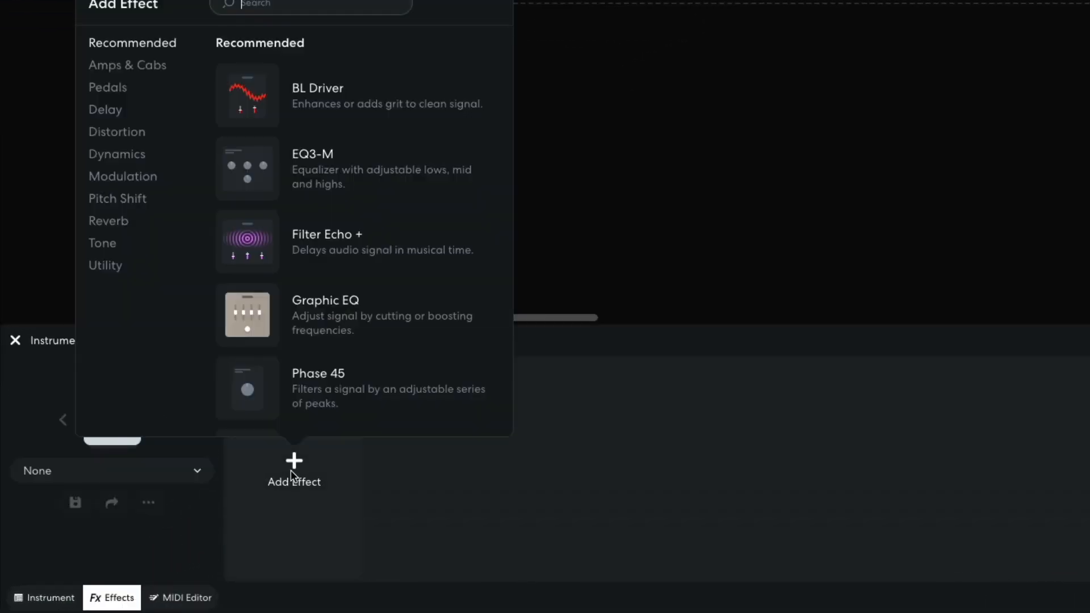
{"action": "left_click", "coordinate": [133, 164]}
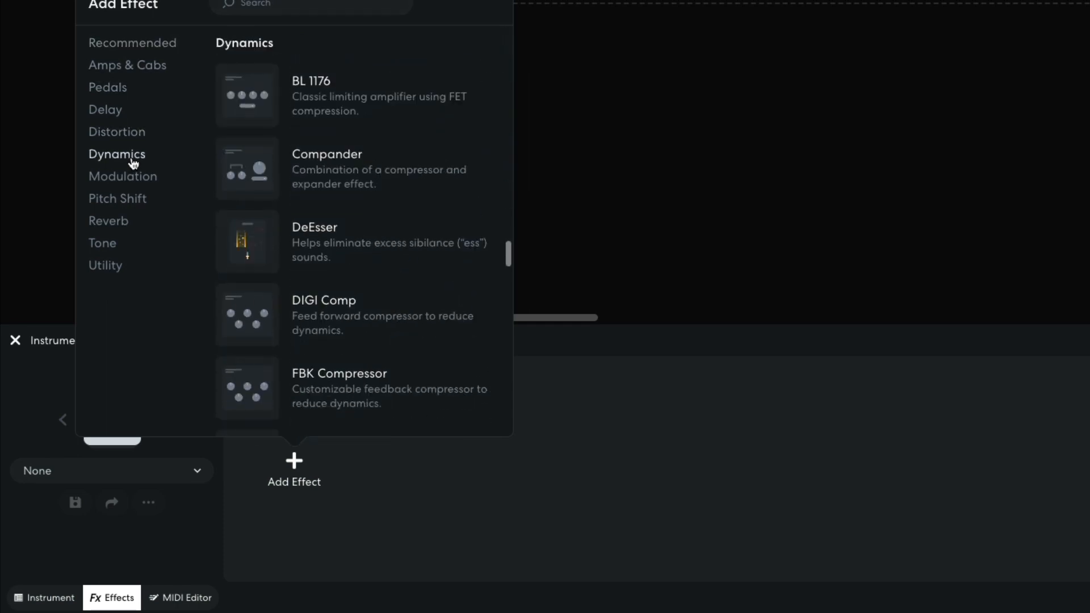
{"action": "left_click", "coordinate": [255, 102]}
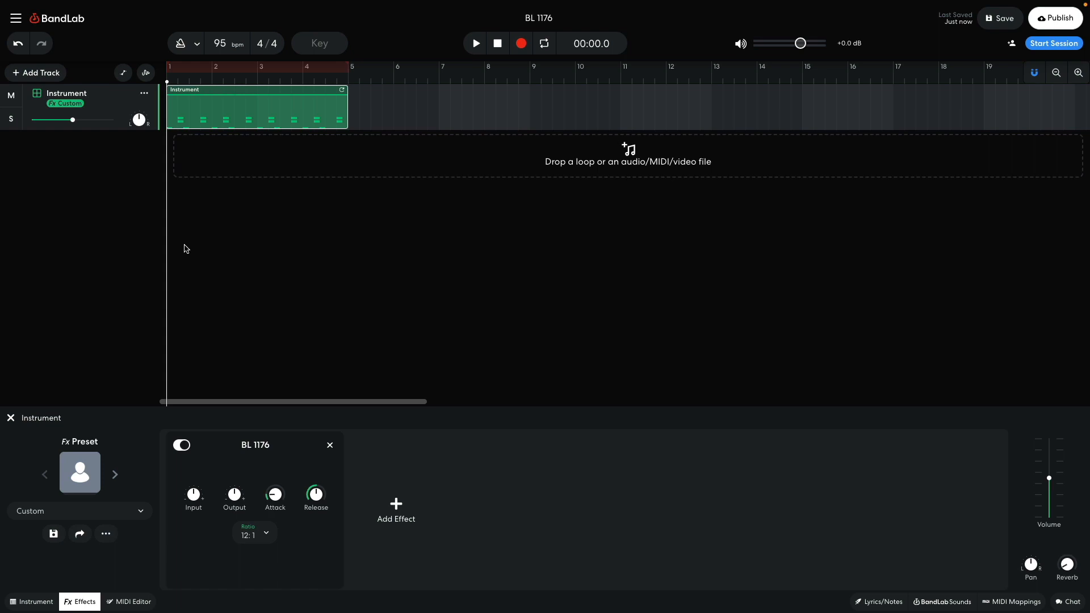
Step: Bypass BL 1176, loop bars 1 to 4, play the beat and re-enable the effect during playback
{"action": "left_click", "coordinate": [182, 447]}
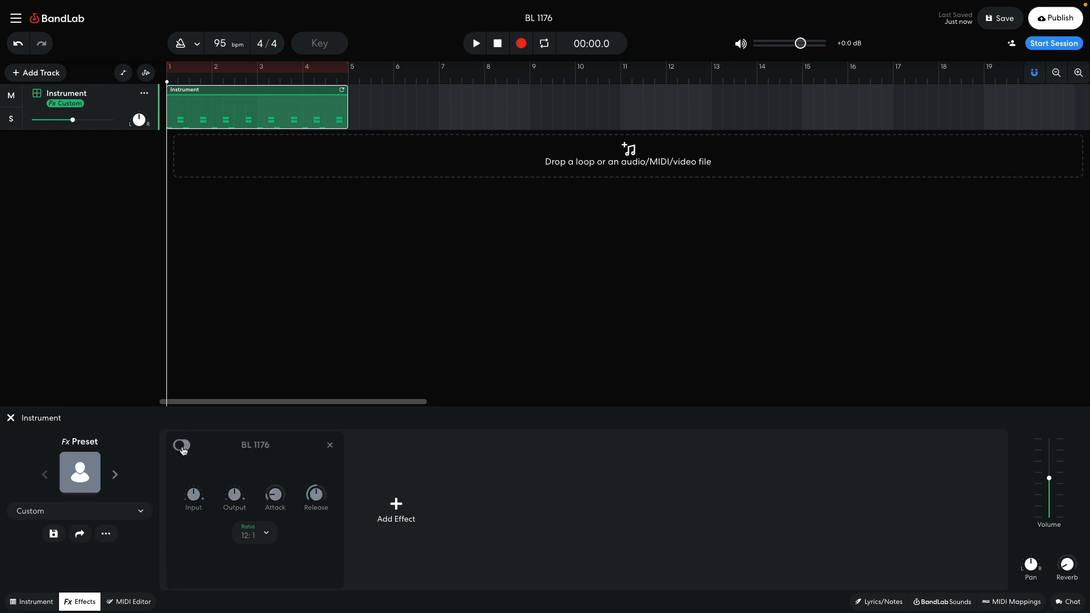
{"action": "left_click", "coordinate": [192, 68]}
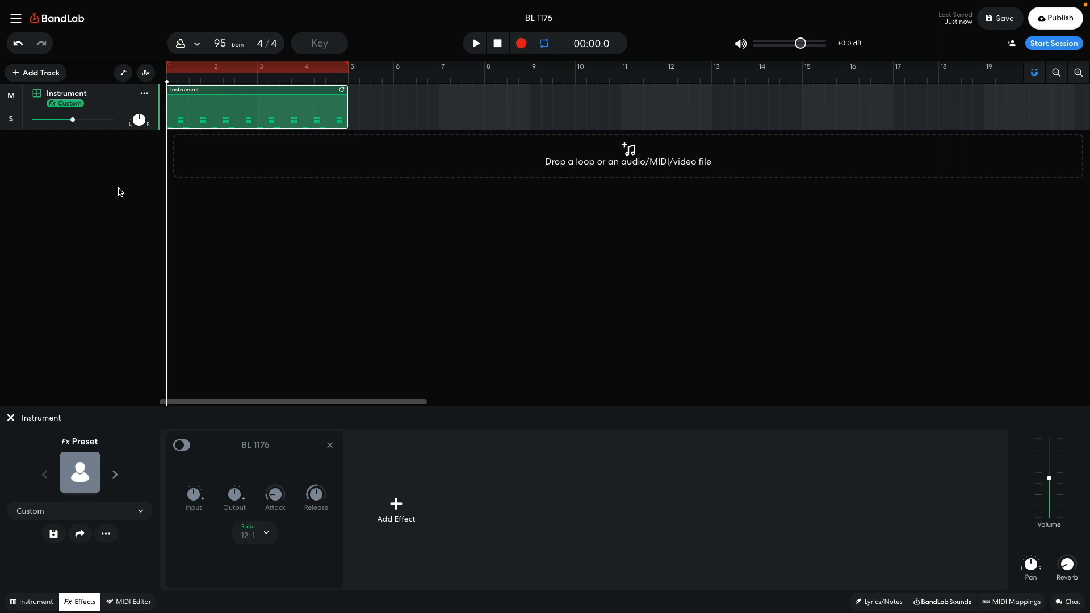
{"action": "key", "text": "space"}
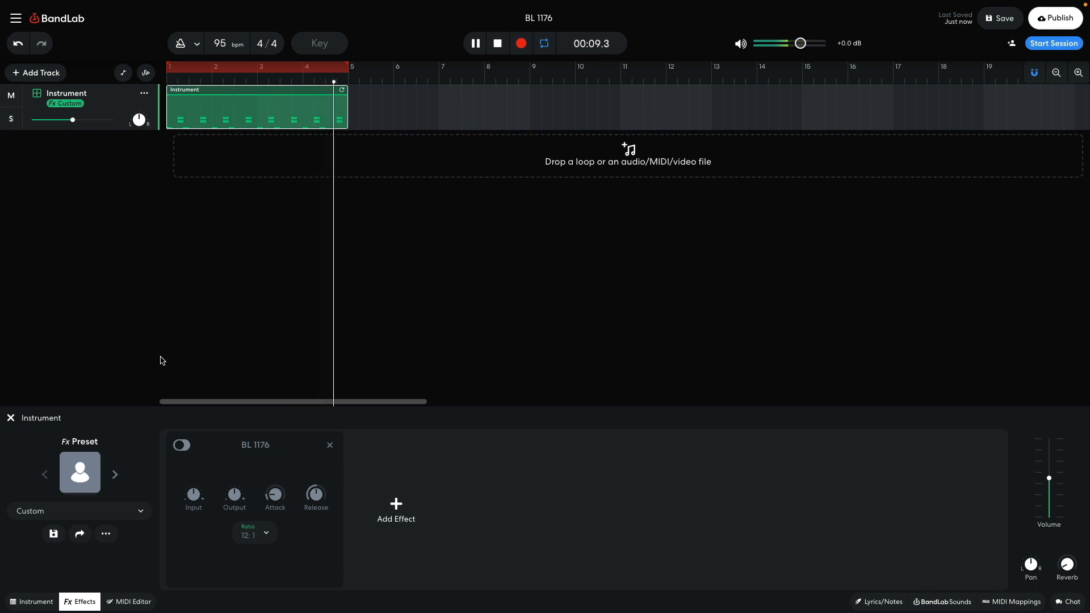
{"action": "left_click", "coordinate": [182, 446]}
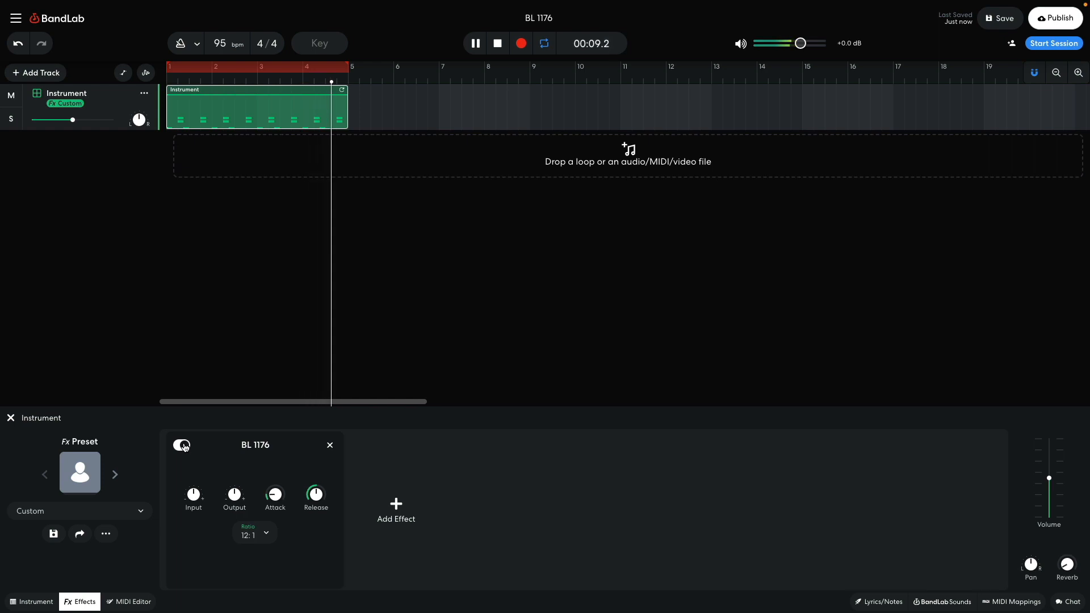
{"action": "key", "text": "space"}
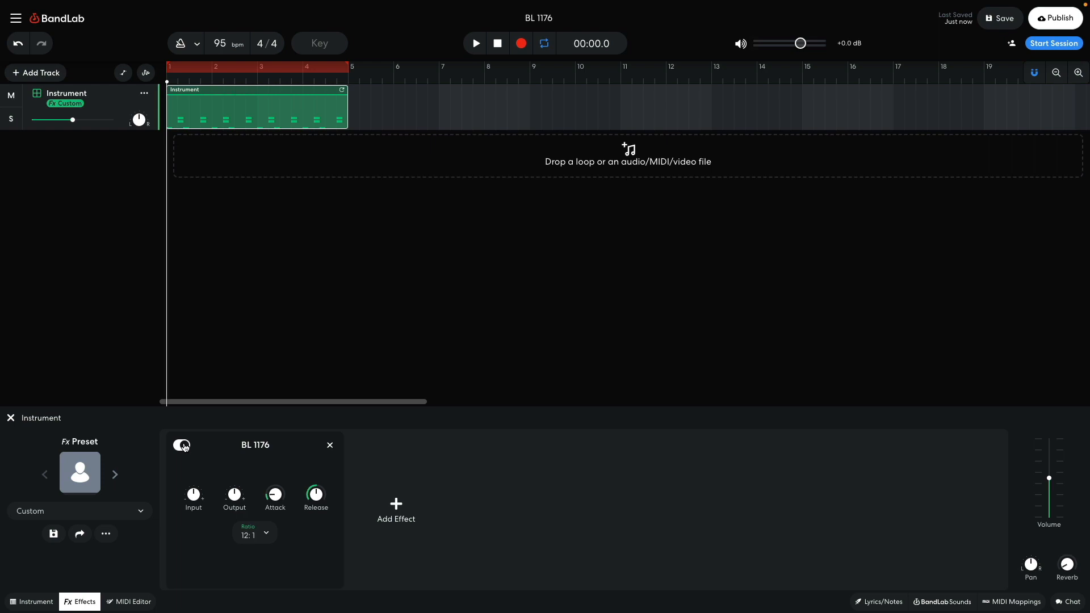
Step: Replay the looped beat starting with BL 1176 bypassed, and switch the effect back on during playback
{"action": "left_click", "coordinate": [183, 446]}
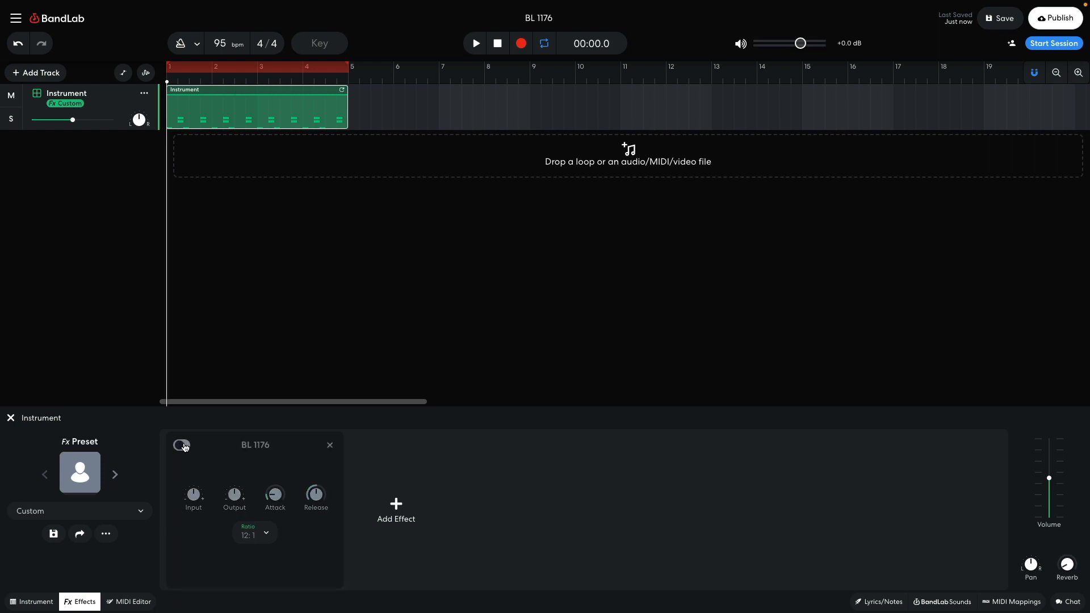
{"action": "key", "text": "space"}
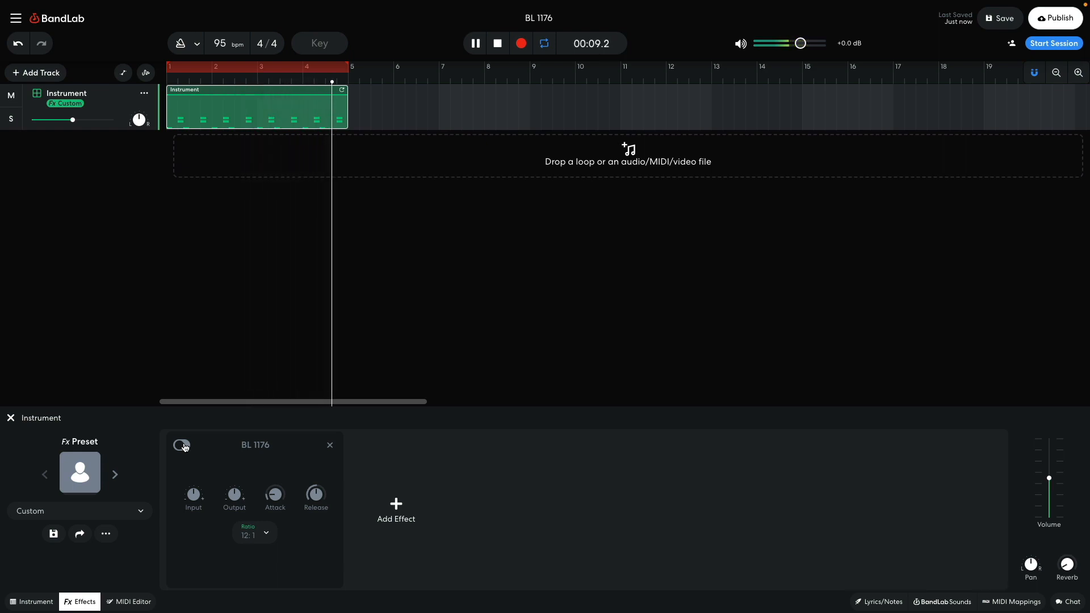
{"action": "left_click", "coordinate": [182, 446]}
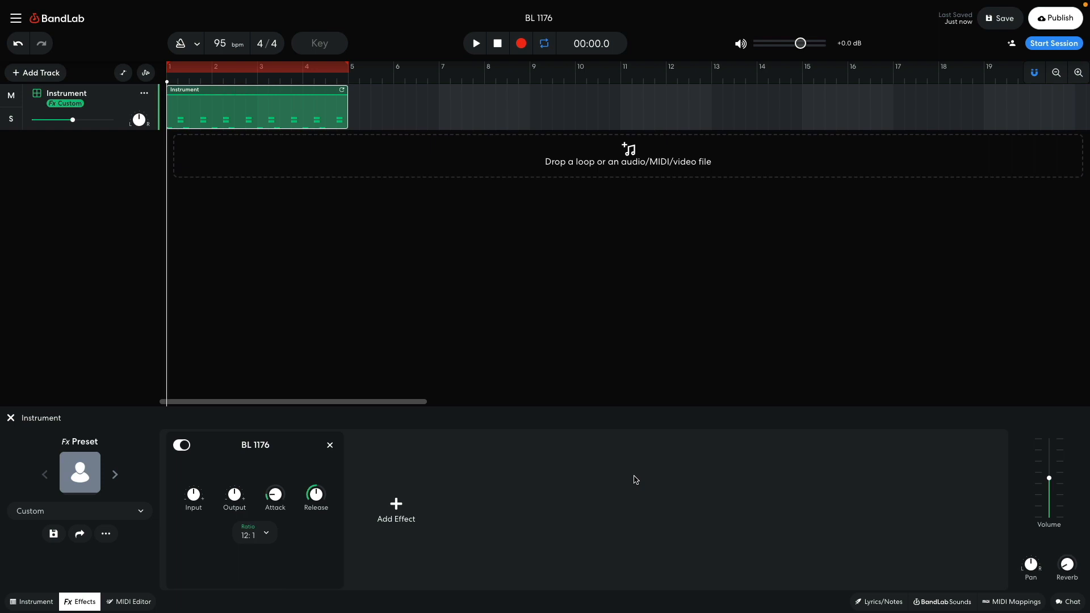
Step: Raise the Attack of the BL 1176 to near the top of its range
{"action": "left_click_drag", "start_coordinate": [275, 496], "coordinate": [275, 490]}
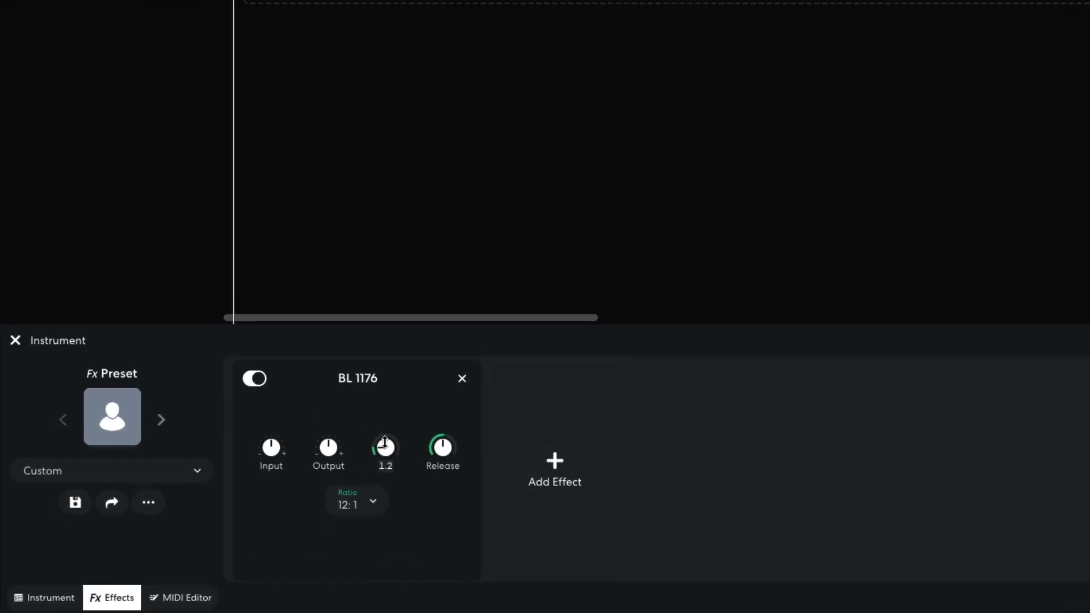
{"action": "left_click_drag", "start_coordinate": [385, 443], "coordinate": [380, 248]}
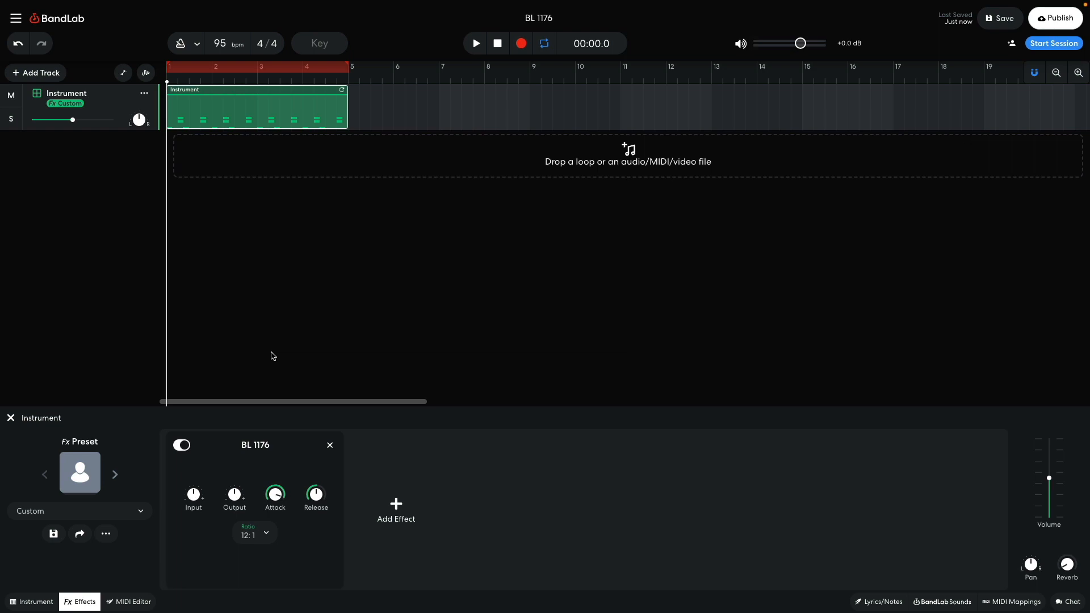
Step: Compare the looped beat with BL 1176 bypassed and enabled at the raised Attack setting, in two rounds
{"action": "left_click", "coordinate": [181, 447]}
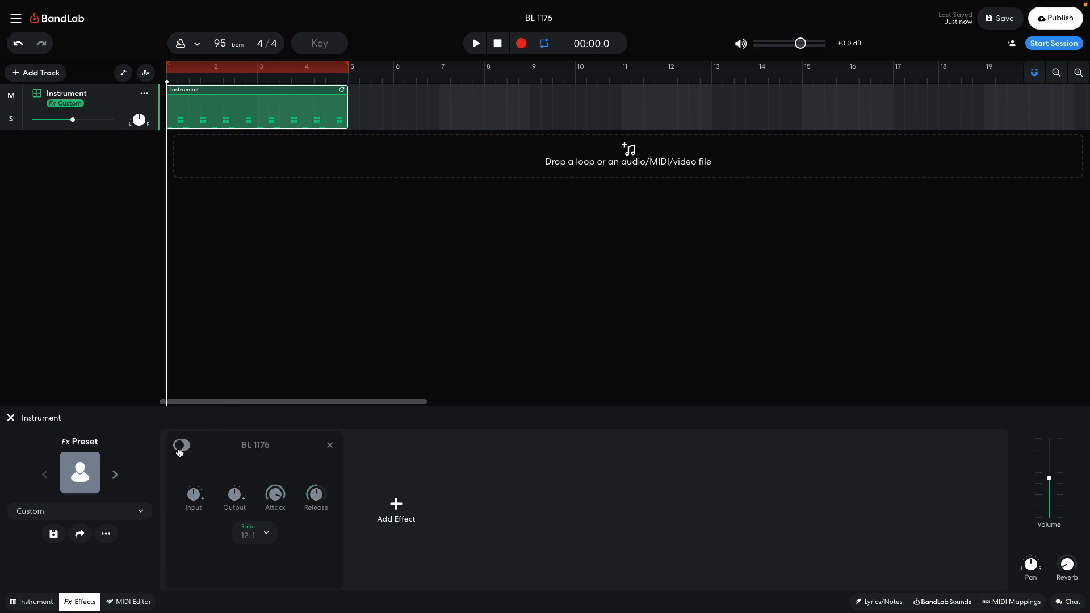
{"action": "key", "text": "space"}
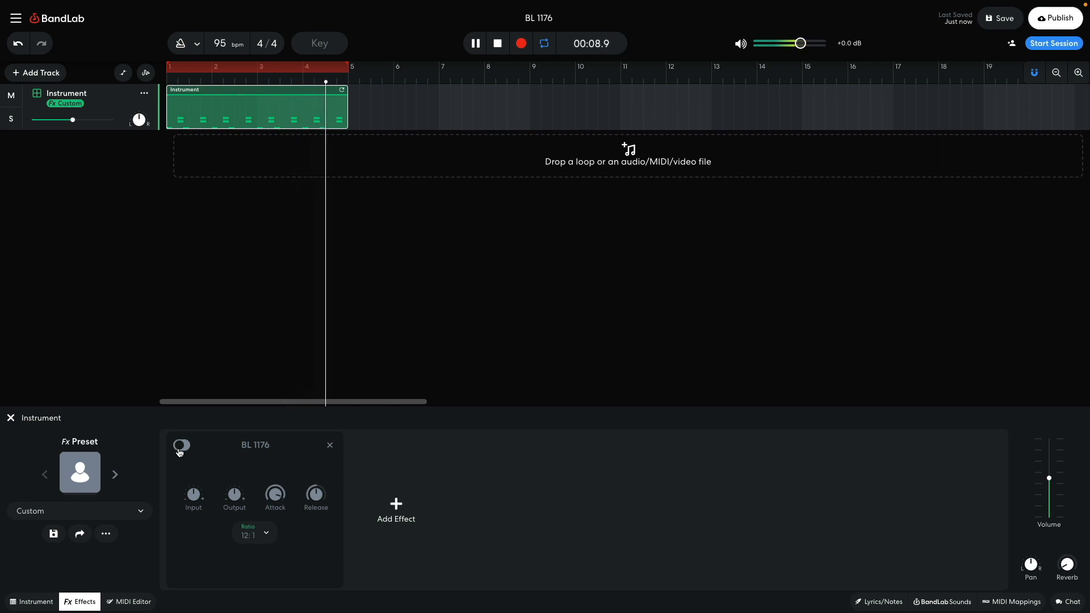
{"action": "left_click", "coordinate": [181, 446]}
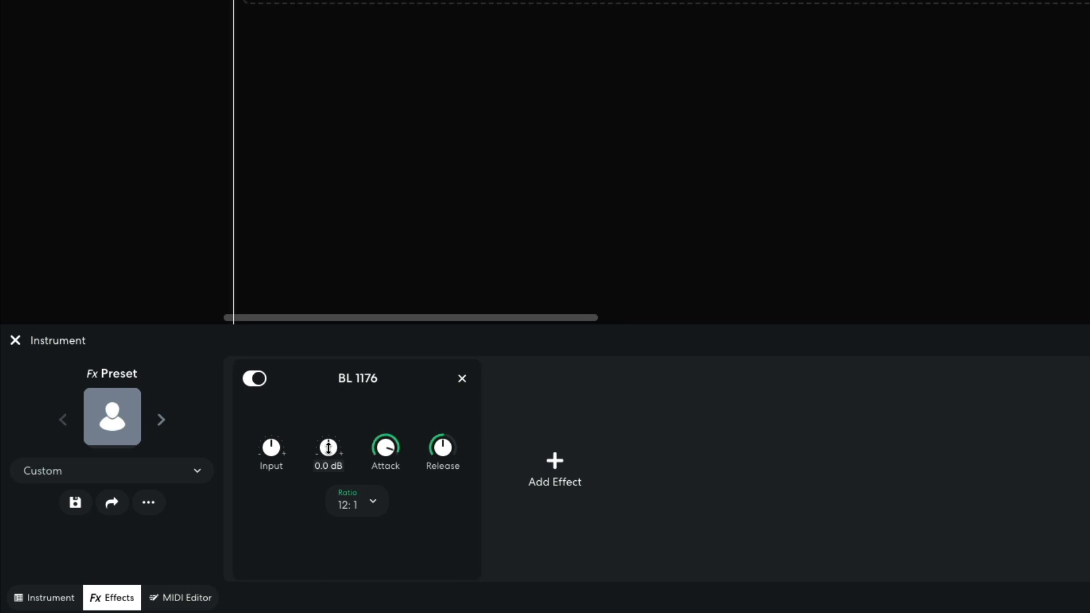
{"action": "left_click", "coordinate": [255, 379]}
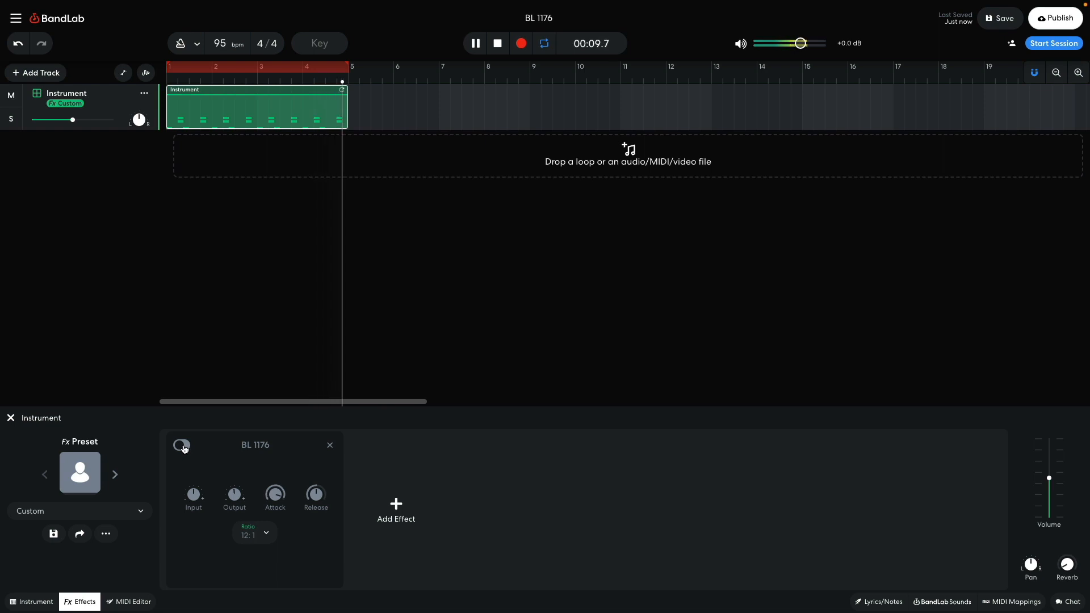
{"action": "left_click", "coordinate": [182, 446]}
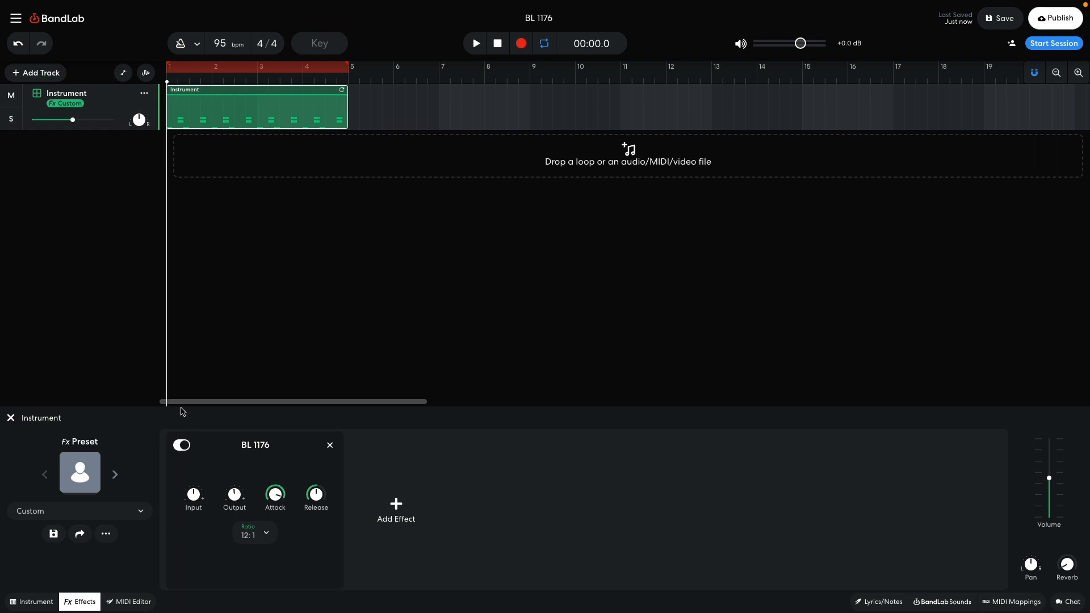
Step: Set the velocity of all closed hi-hat notes across the four bars to 64 and play the beat
{"action": "double_click", "coordinate": [239, 108]}
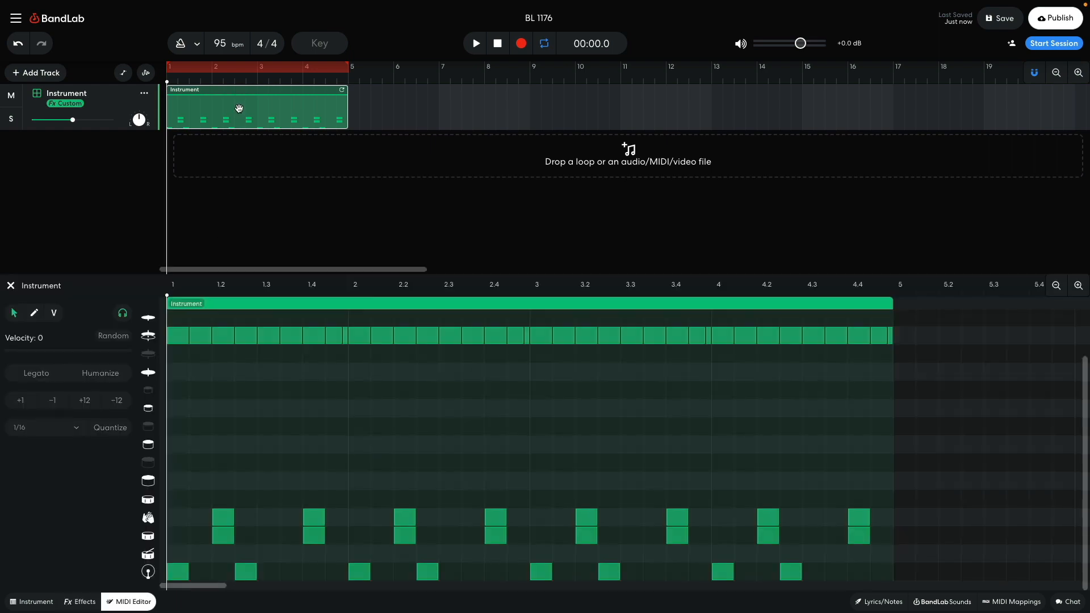
{"action": "left_click_drag", "start_coordinate": [910, 328], "coordinate": [184, 360]}
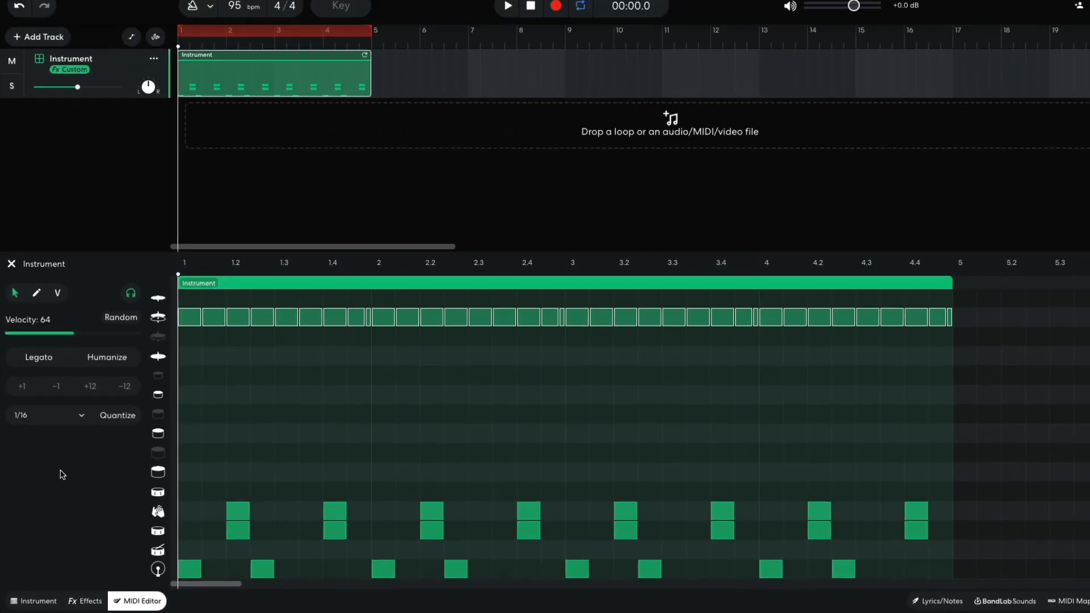
{"action": "key", "text": "space"}
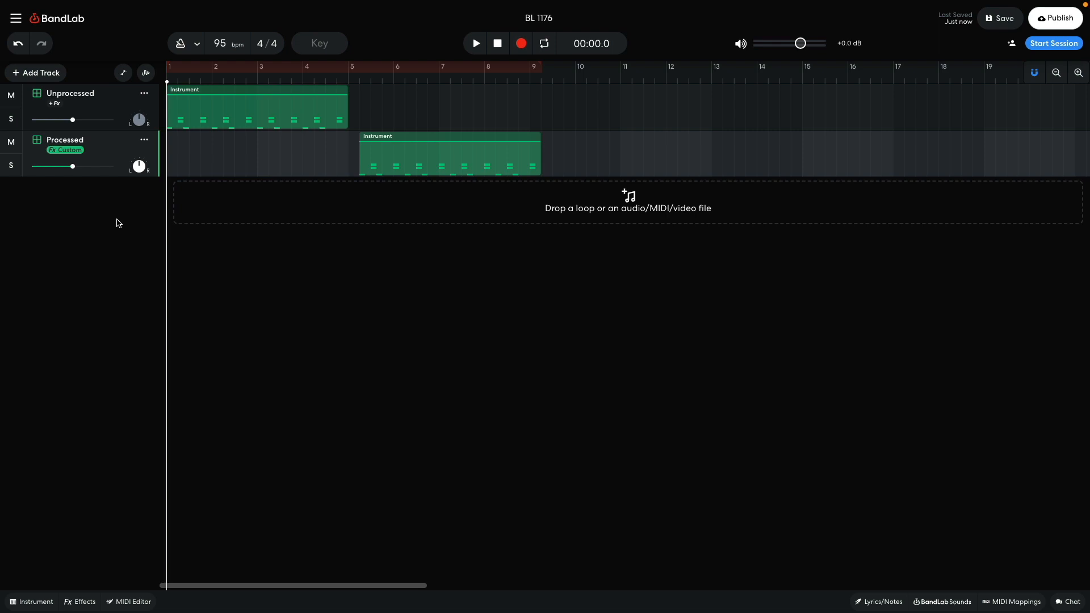
Step: Play the Unprocessed and Processed drum clips in sequence, and replay them with the Processed track's effects open
{"action": "key", "text": "space"}
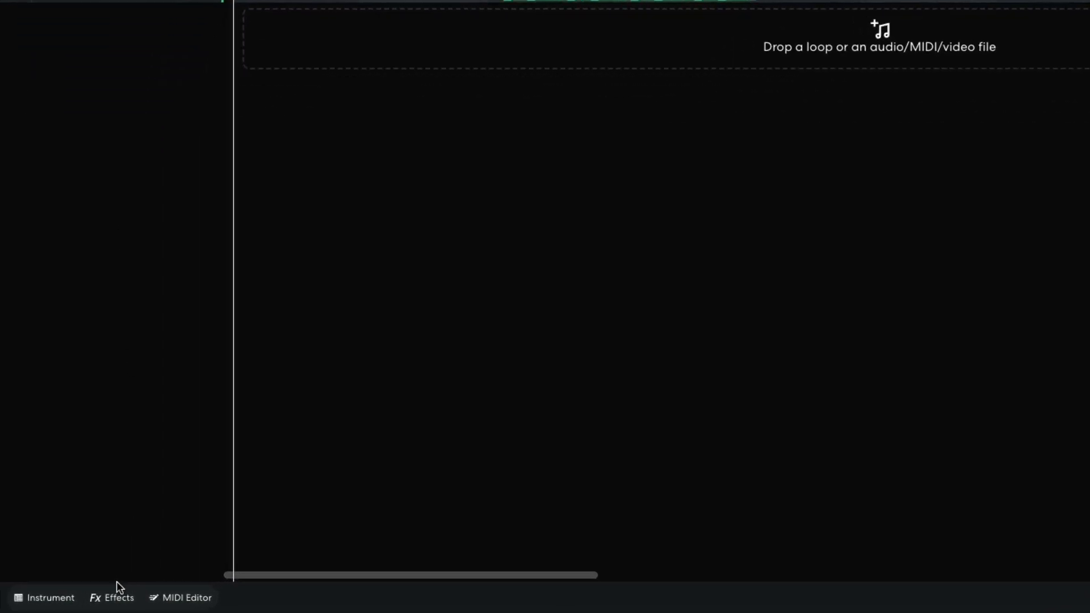
{"action": "left_click", "coordinate": [111, 601]}
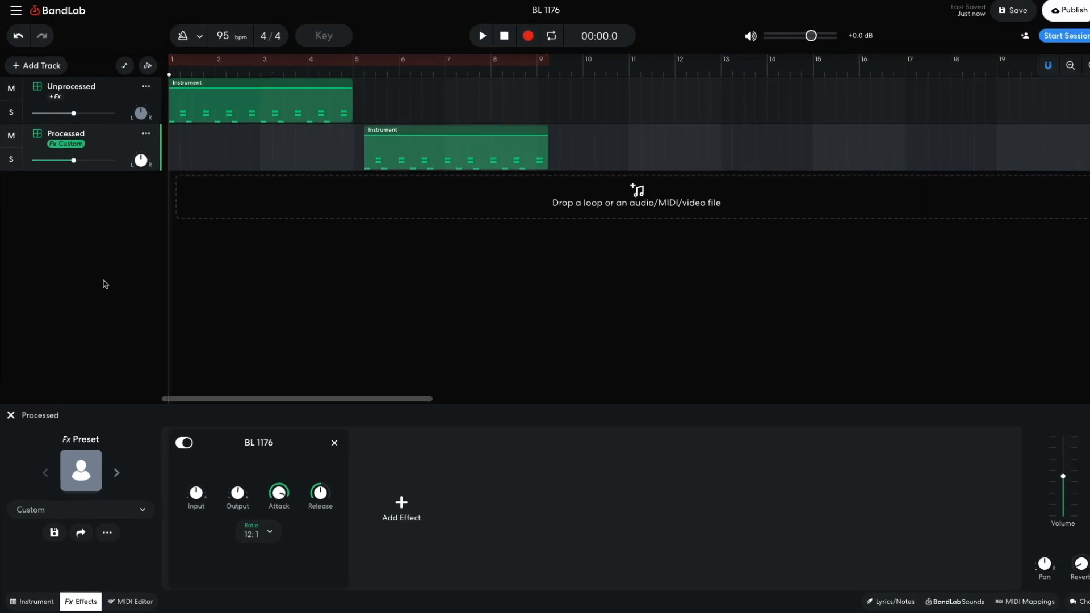
{"action": "key", "text": "space"}
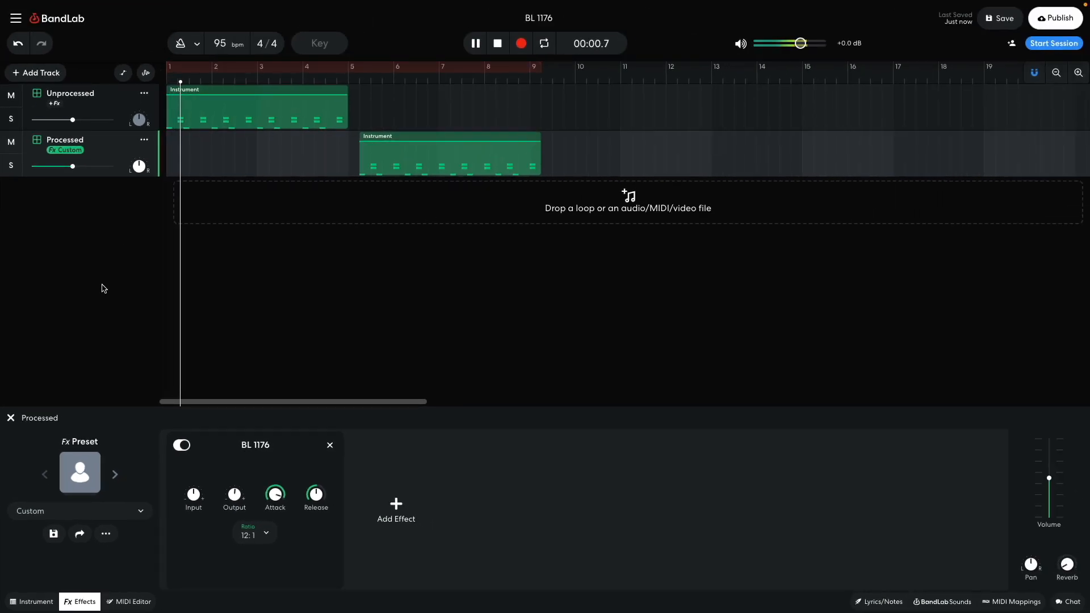